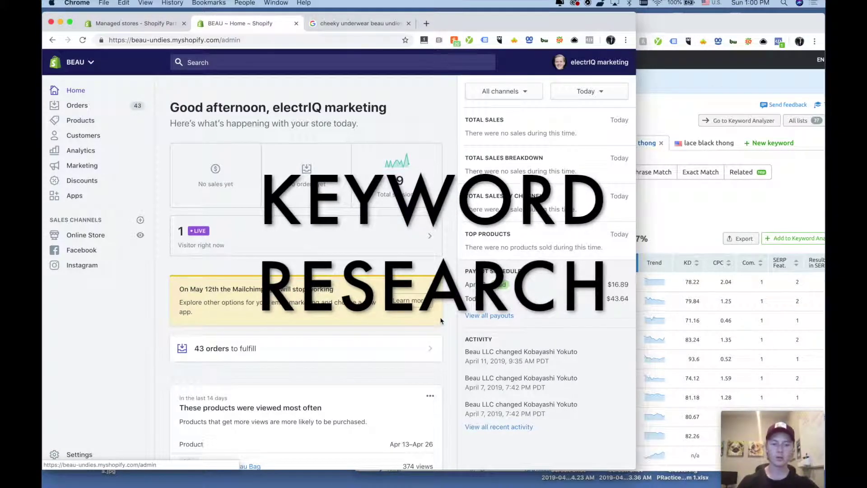
Step: Switch to SEMrush and review the Beau Undies keyword lists in Keyword Magic Tool and Keyword Analyzer
{"action": "left_click", "coordinate": [718, 211]}
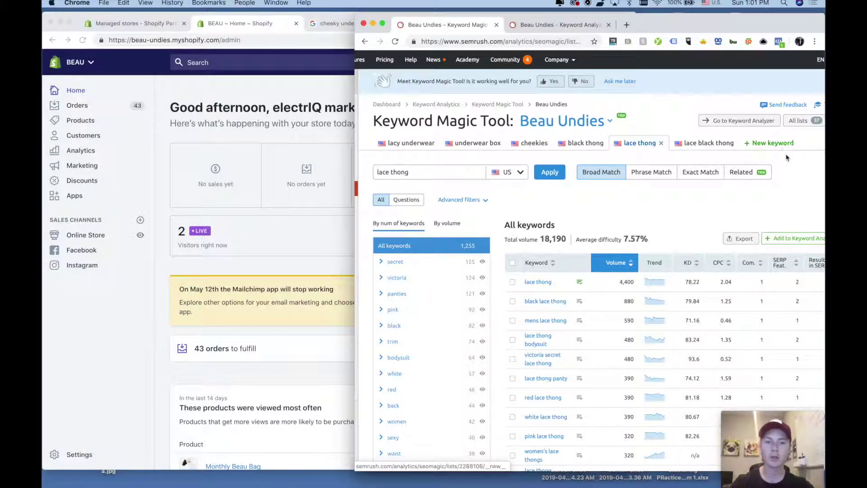
{"action": "left_click", "coordinate": [568, 26]}
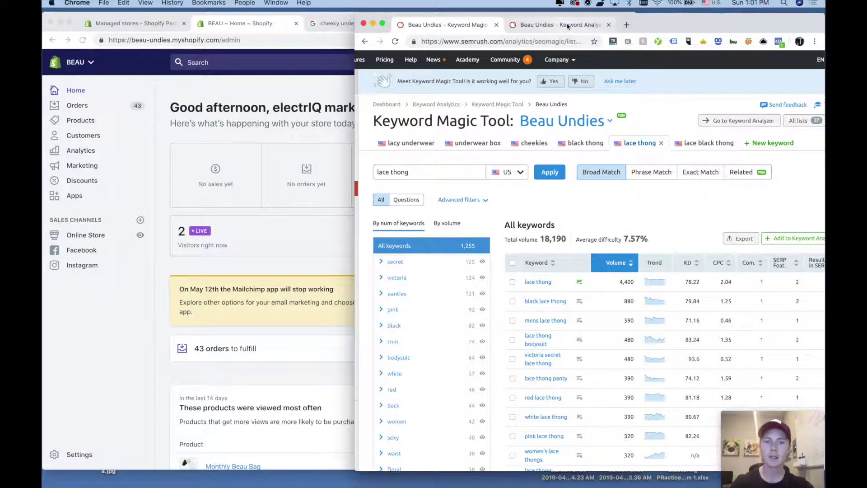
{"action": "scroll", "coordinate": [523, 199], "scroll_direction": "down", "scroll_amount": 10}
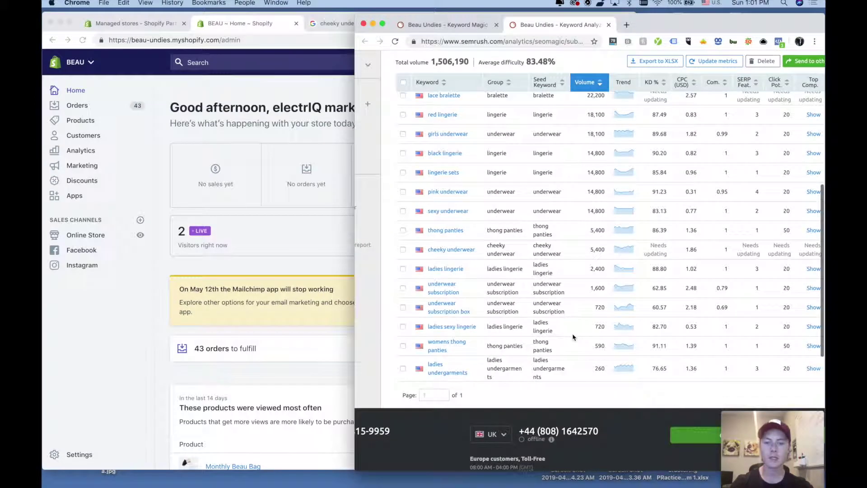
{"action": "scroll", "coordinate": [523, 199], "scroll_direction": "up", "scroll_amount": 10}
{"action": "key", "text": "ctrl+shift+Tab"}
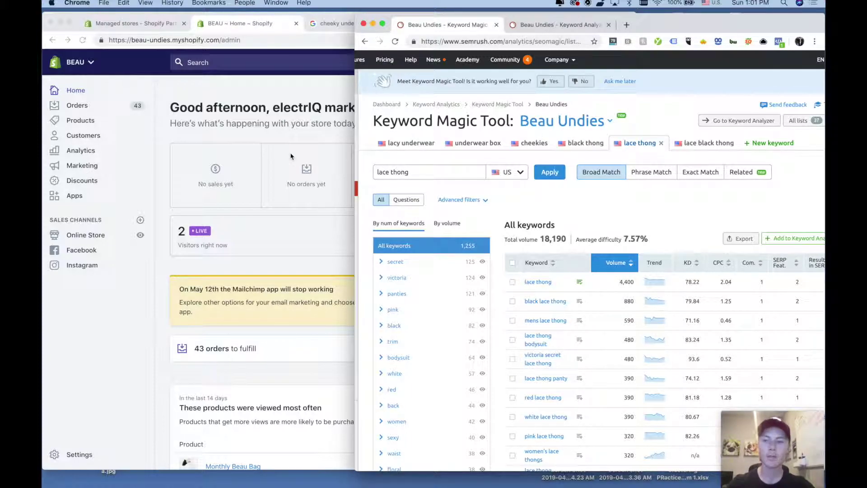
{"action": "scroll", "coordinate": [585, 132], "scroll_direction": "down", "scroll_amount": 3}
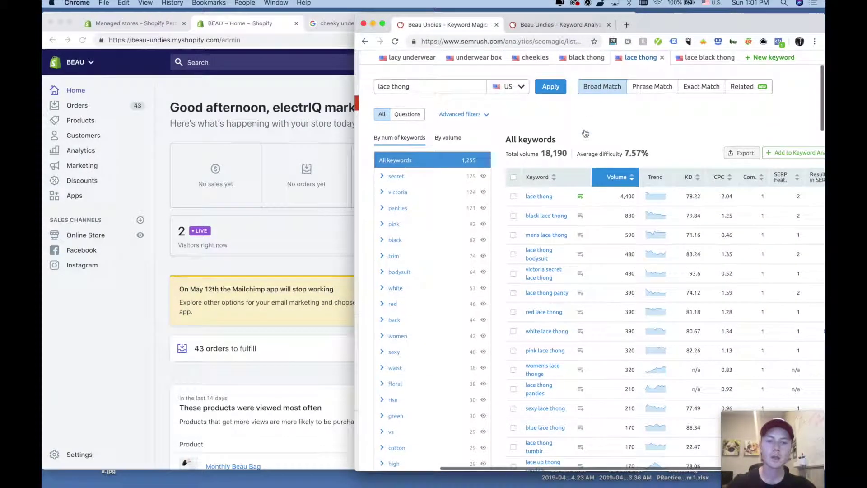
Step: Switch to the Shopify admin and open the .Zinnia Black Thong and .Zinnia White Thong products from the product list
{"action": "left_click", "coordinate": [228, 119]}
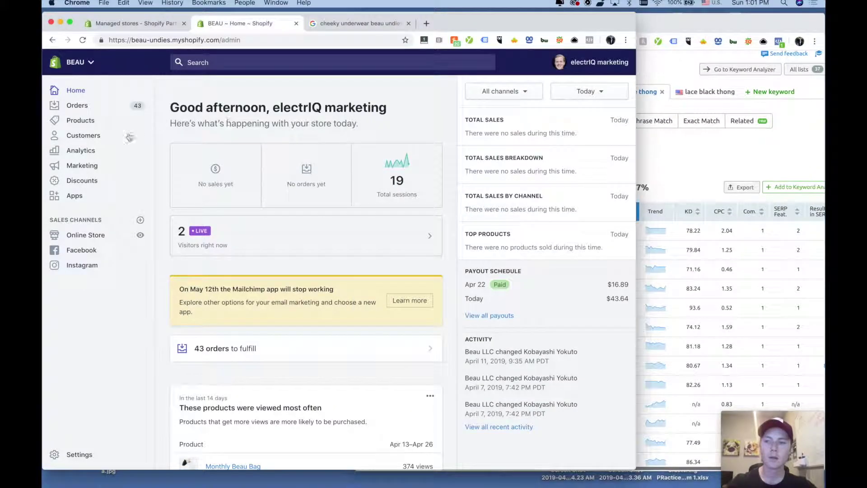
{"action": "left_click", "coordinate": [88, 124]}
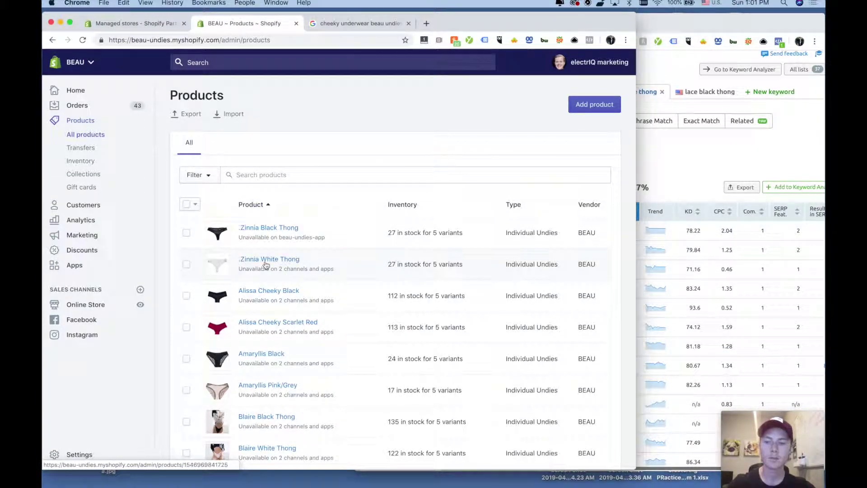
{"action": "left_click", "coordinate": [242, 261]}
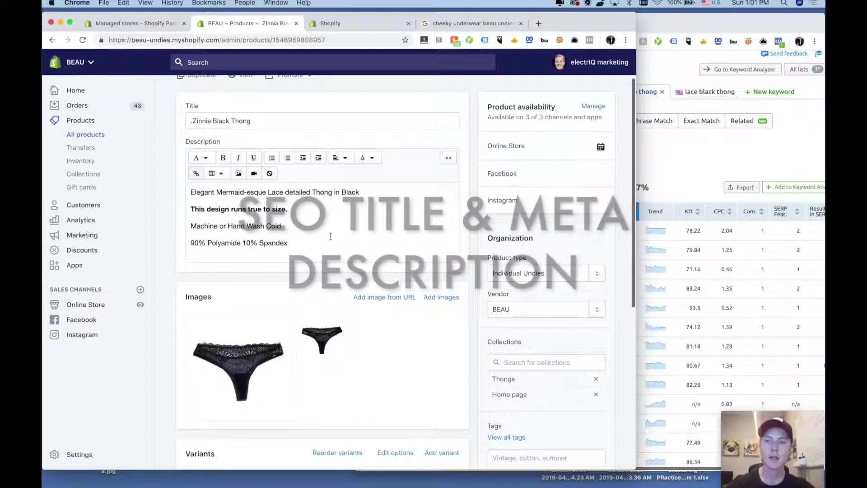
Step: Examine the title in the .Zinnia Black Thong's search engine listing preview, including its leading keyword "Lace Thong"
{"action": "scroll", "coordinate": [330, 236], "scroll_direction": "down", "scroll_amount": 10}
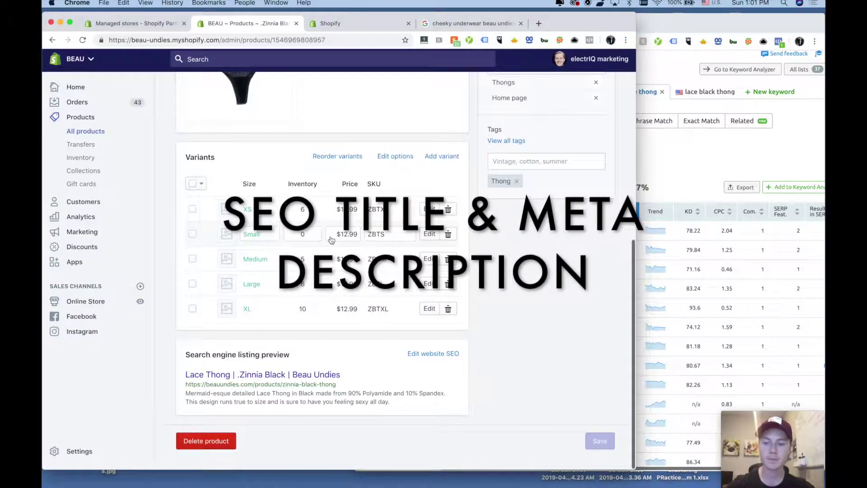
{"action": "left_click_drag", "start_coordinate": [353, 381], "coordinate": [181, 382]}
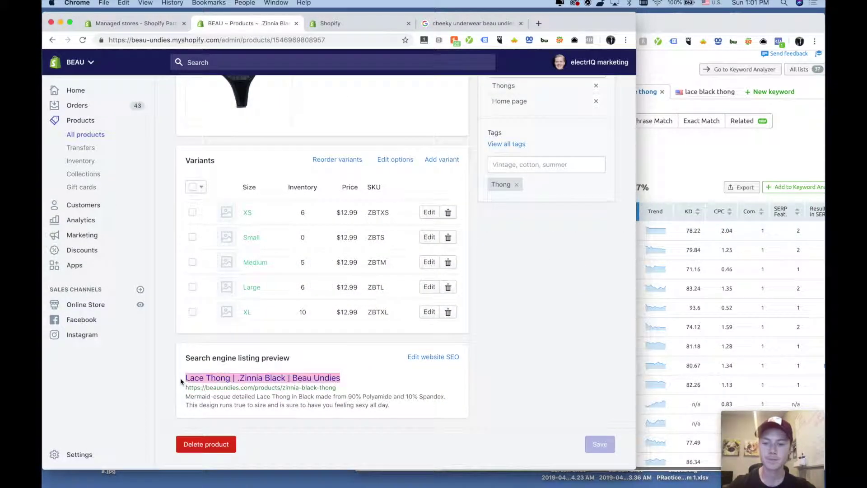
{"action": "left_click", "coordinate": [447, 414]}
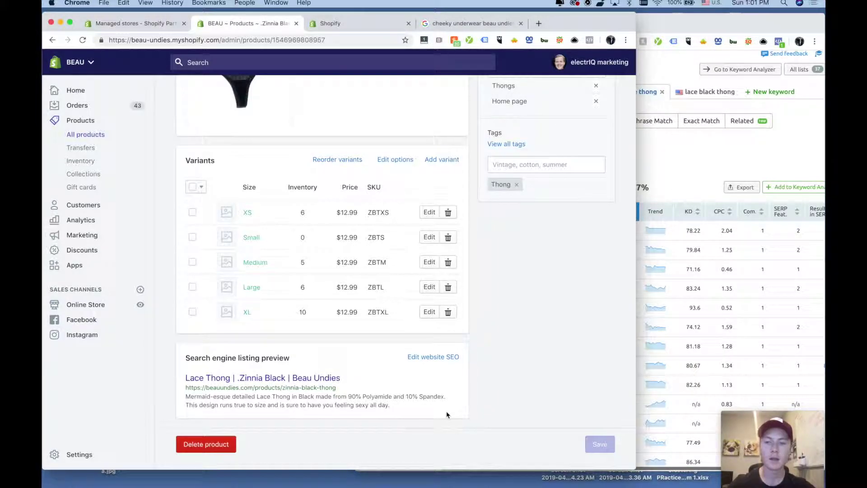
{"action": "left_click_drag", "start_coordinate": [185, 380], "coordinate": [229, 380]}
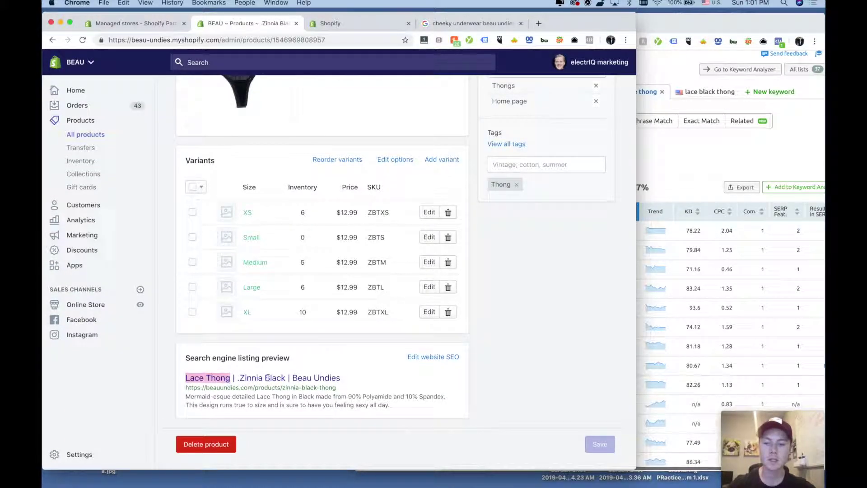
{"action": "left_click", "coordinate": [424, 417]}
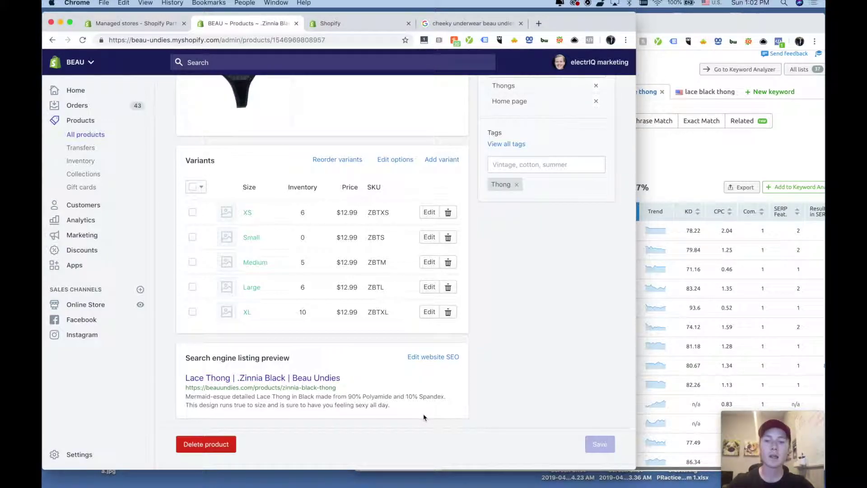
Step: Switch to SEMrush and compare keyword volume and difficulty in Keyword Analyzer and the "lace thong" results of Keyword Magic Tool
{"action": "left_click", "coordinate": [721, 164]}
{"action": "left_click", "coordinate": [556, 24]}
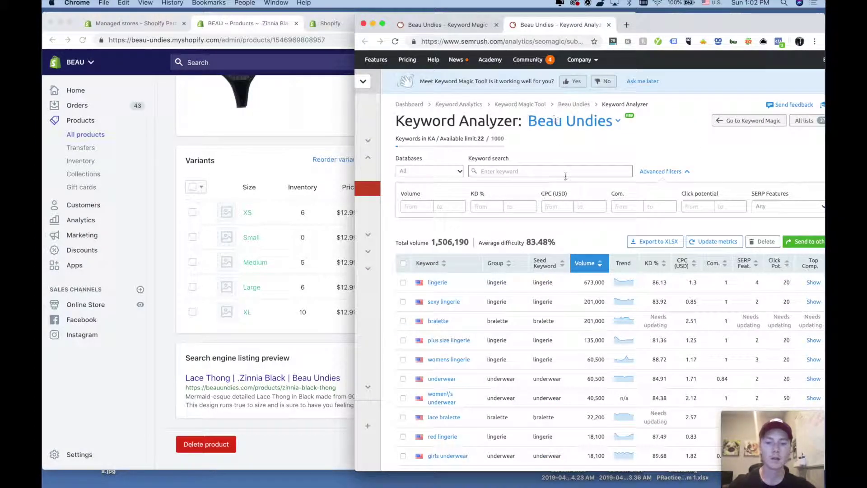
{"action": "left_click", "coordinate": [447, 24]}
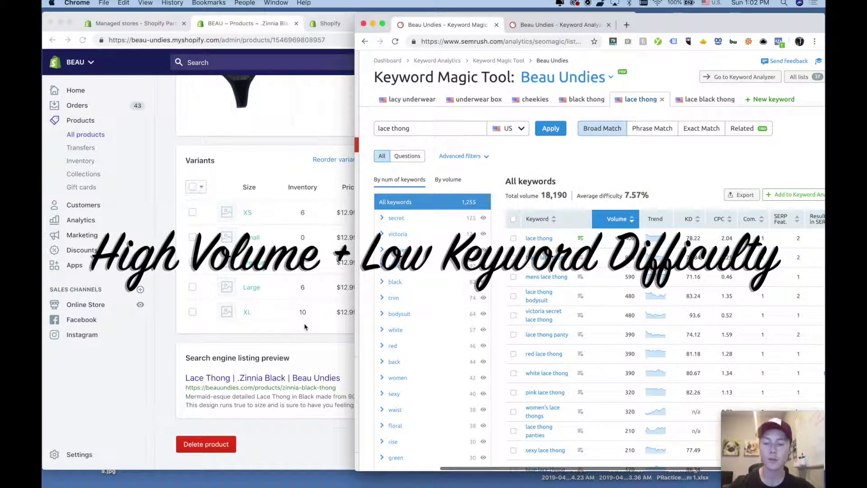
Step: Switch back to Shopify and examine the keyword use in the .Zinnia Black Thong's search listing title and meta description
{"action": "left_click", "coordinate": [253, 357]}
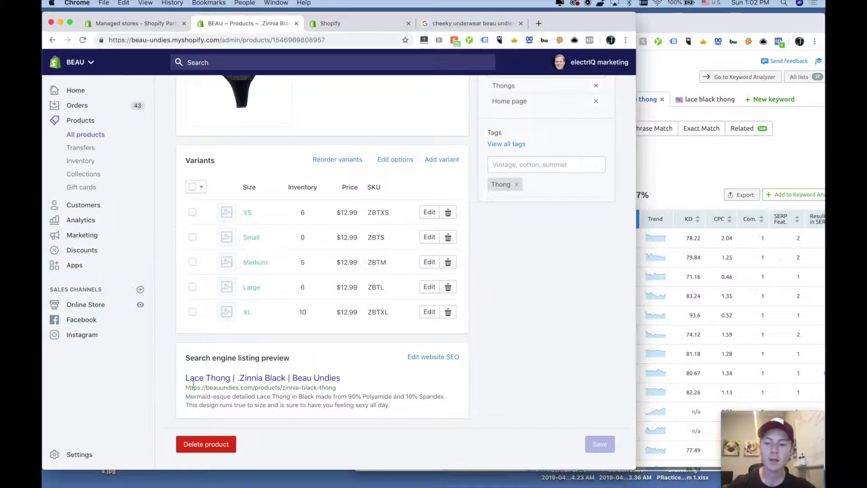
{"action": "left_click_drag", "start_coordinate": [184, 381], "coordinate": [342, 380]}
{"action": "left_click", "coordinate": [235, 378]}
{"action": "left_click", "coordinate": [343, 381]}
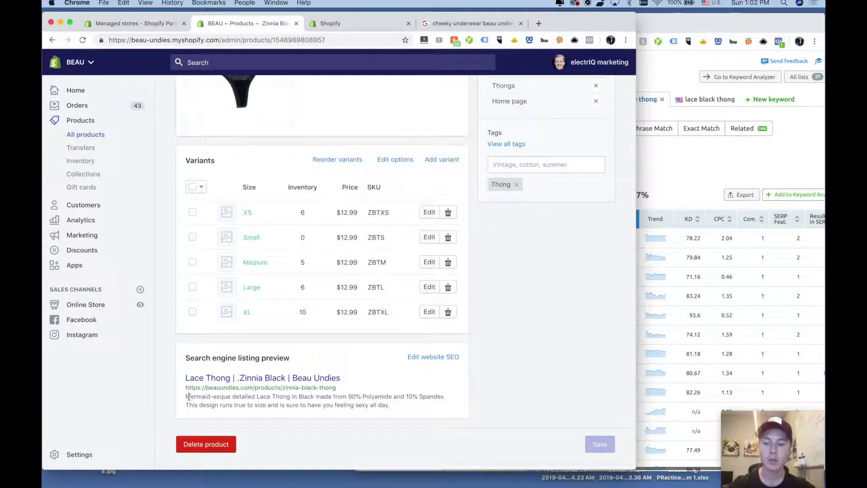
{"action": "left_click_drag", "start_coordinate": [256, 397], "coordinate": [295, 396]}
{"action": "double_click", "coordinate": [306, 396]}
{"action": "left_click", "coordinate": [360, 404]}
{"action": "left_click_drag", "start_coordinate": [408, 405], "coordinate": [360, 396]}
{"action": "left_click", "coordinate": [361, 404]}
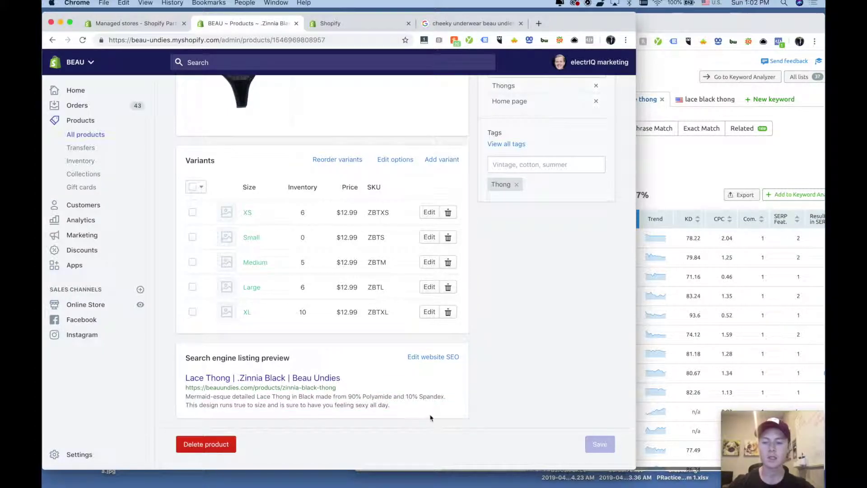
Step: Open the .Zinnia Black Thong's website SEO fields and review its page title, meta description and URL handle
{"action": "left_click", "coordinate": [445, 357]}
{"action": "scroll", "coordinate": [362, 357], "scroll_direction": "down", "scroll_amount": 3}
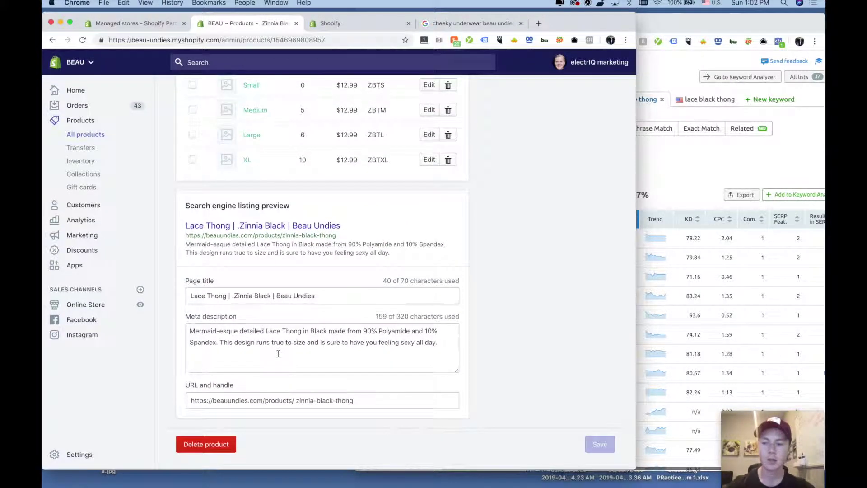
{"action": "left_click", "coordinate": [285, 300]}
{"action": "left_click", "coordinate": [287, 348]}
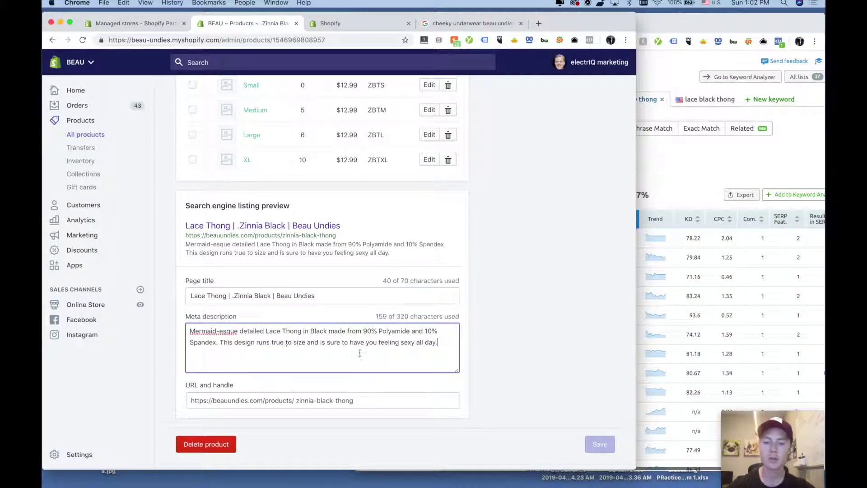
{"action": "key", "text": "BackSpace"}
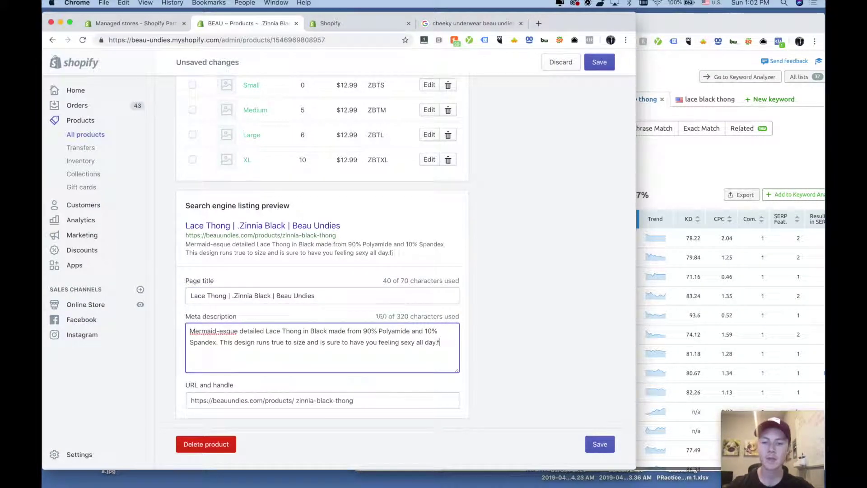
{"action": "left_click", "coordinate": [509, 375]}
{"action": "left_click_drag", "start_coordinate": [369, 403], "coordinate": [189, 405]}
{"action": "left_click", "coordinate": [188, 400]}
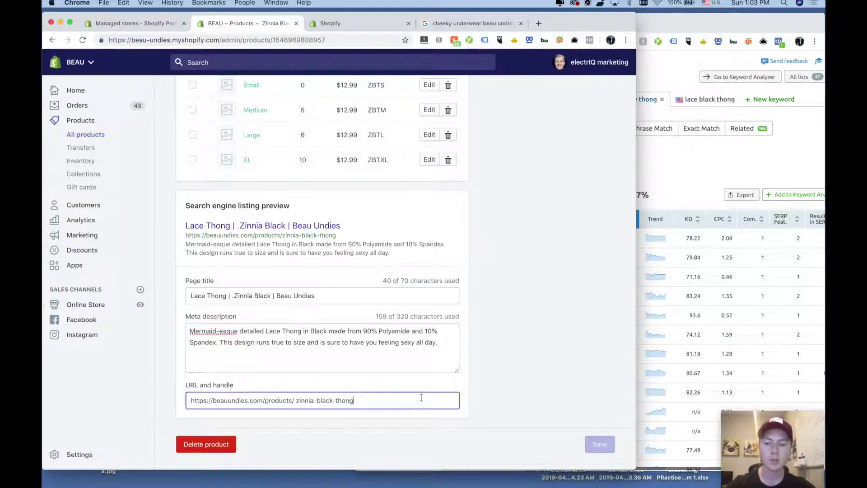
{"action": "scroll", "coordinate": [448, 364], "scroll_direction": "up", "scroll_amount": 1}
{"action": "left_click", "coordinate": [488, 258]}
{"action": "scroll", "coordinate": [488, 257], "scroll_direction": "up", "scroll_amount": 15}
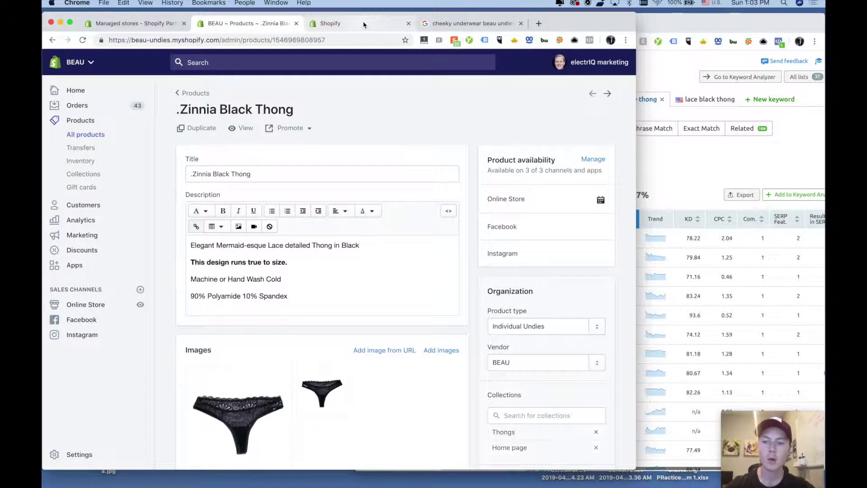
Step: Open the website SEO fields of the .Zinnia White Thong product for editing
{"action": "left_click", "coordinate": [364, 25]}
{"action": "scroll", "coordinate": [466, 283], "scroll_direction": "down", "scroll_amount": 10}
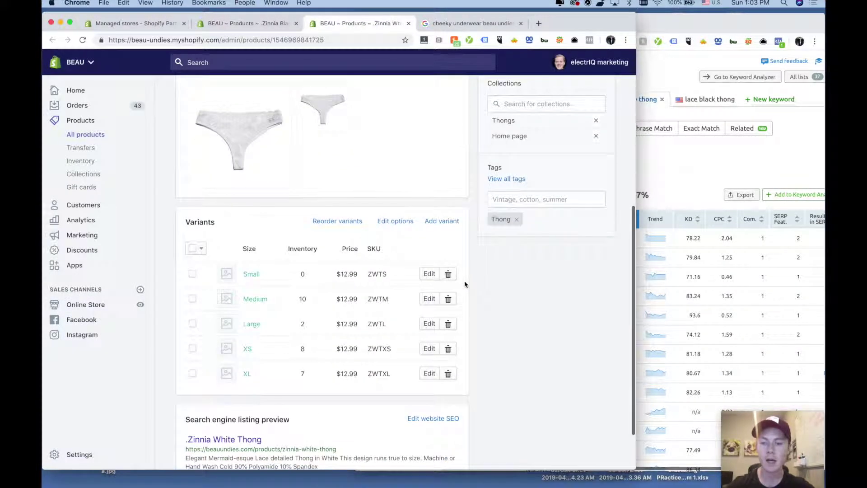
{"action": "scroll", "coordinate": [465, 284], "scroll_direction": "down", "scroll_amount": 3}
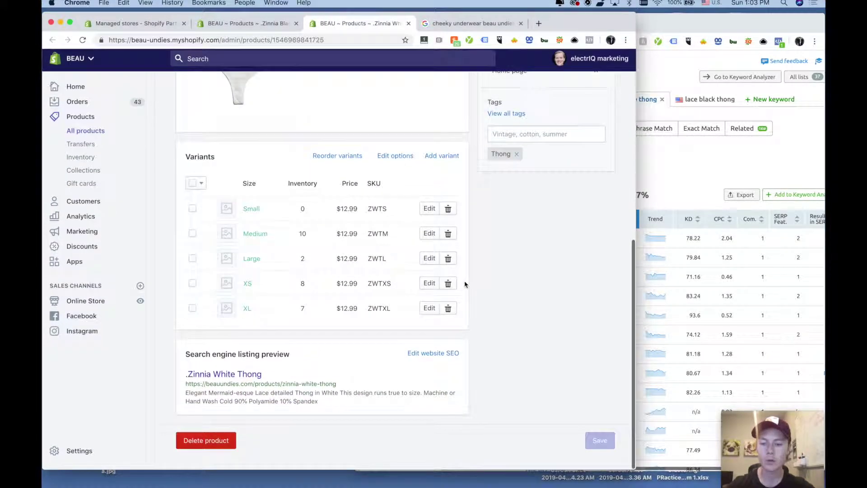
{"action": "left_click", "coordinate": [432, 358]}
{"action": "scroll", "coordinate": [316, 316], "scroll_direction": "down", "scroll_amount": 5}
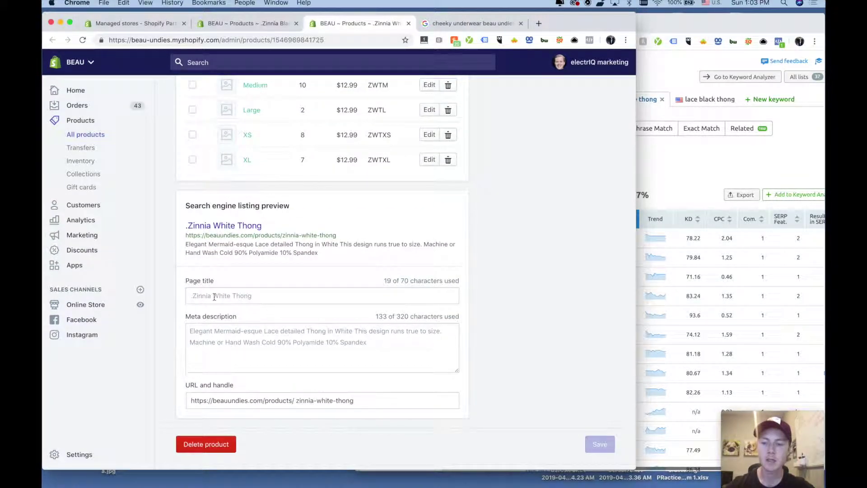
Step: Switch to SEMrush and search Keyword Magic Tool for the new keyword "white thong" to check its volume and difficulty
{"action": "left_click", "coordinate": [690, 174]}
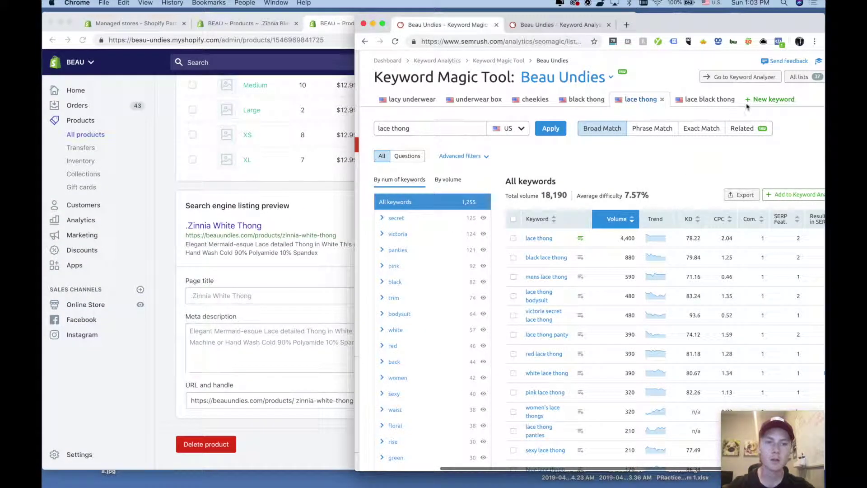
{"action": "left_click", "coordinate": [770, 99]}
{"action": "type", "text": "whihte thon"}
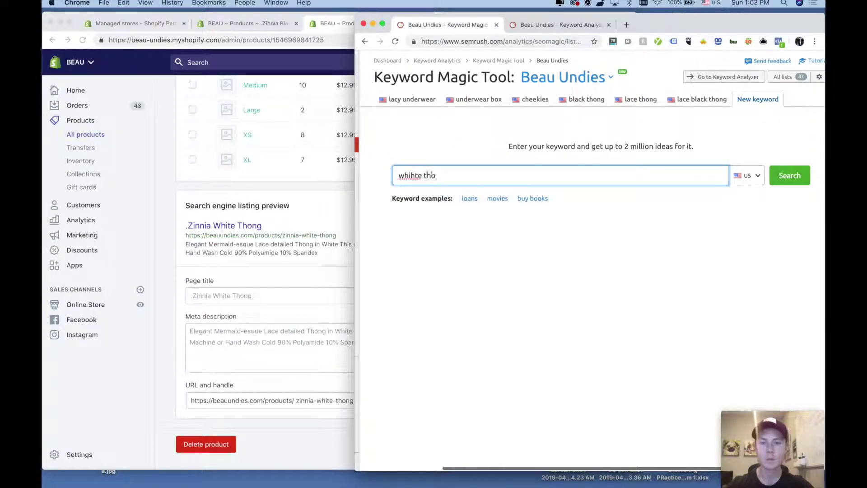
{"action": "key", "text": "BackSpace"}
{"action": "key", "text": "BackSpace"}
{"action": "key", "text": "BackSpace"}
{"action": "key", "text": "BackSpace"}
{"action": "key", "text": "BackSpace"}
{"action": "key", "text": "BackSpace"}
{"action": "key", "text": "BackSpace"}
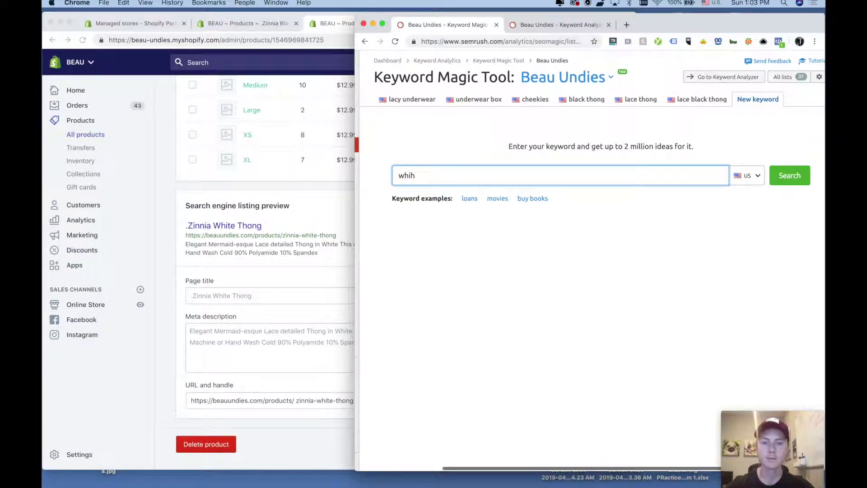
{"action": "type", "text": "ong"}
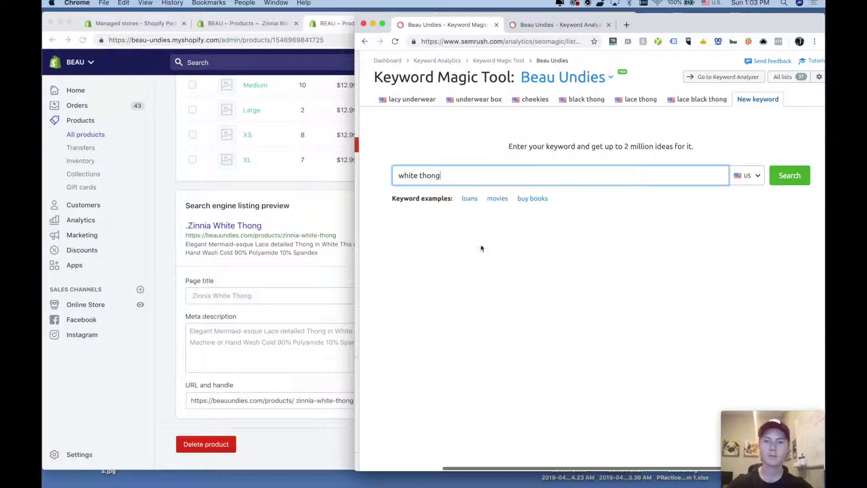
{"action": "key", "text": "Return"}
{"action": "scroll", "coordinate": [520, 210], "scroll_direction": "down", "scroll_amount": 3}
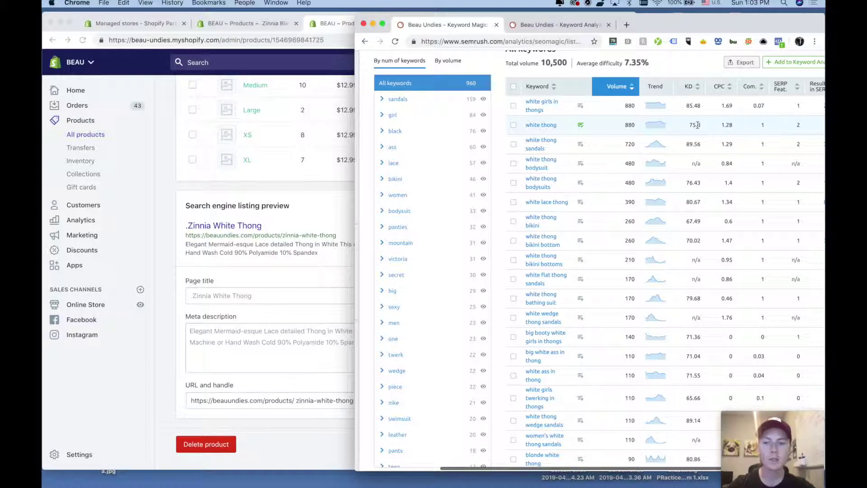
Step: Switch to Shopify and check the .Zinnia Black Thong's page title format as a reference
{"action": "left_click", "coordinate": [321, 214]}
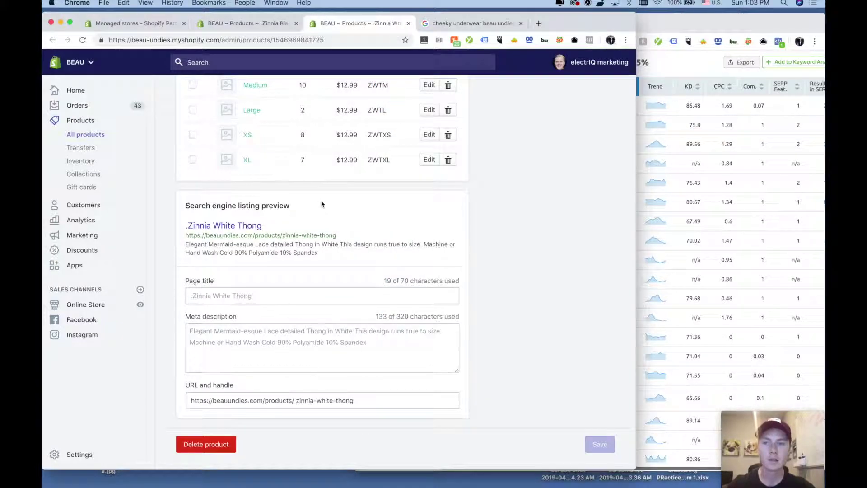
{"action": "left_click", "coordinate": [244, 23]}
{"action": "scroll", "coordinate": [219, 343], "scroll_direction": "down", "scroll_amount": 10}
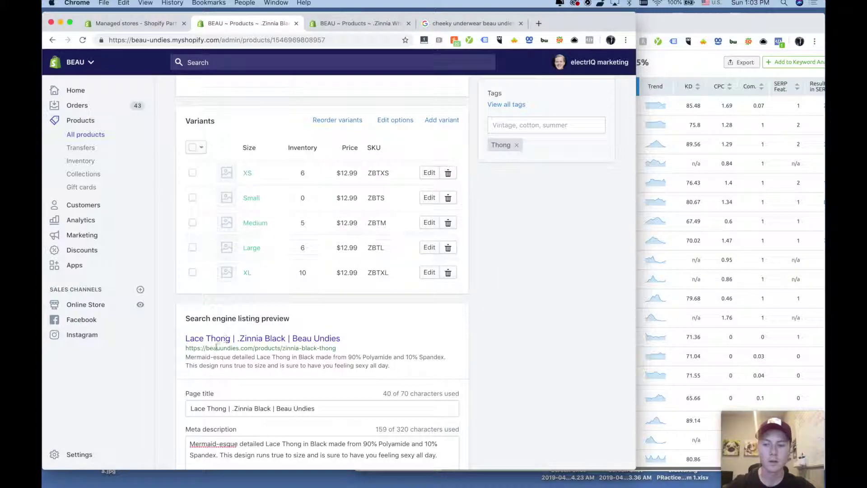
Step: Set the .Zinnia White Thong's page title to "White Thong | .Zinnia Lace | Beau Undies"
{"action": "left_click", "coordinate": [357, 23]}
{"action": "left_click", "coordinate": [268, 297]}
{"action": "key", "text": "super+a"}
{"action": "type", "text": "White t"}
{"action": "key", "text": "BackSpace"}
{"action": "type", "text": "Thong"}
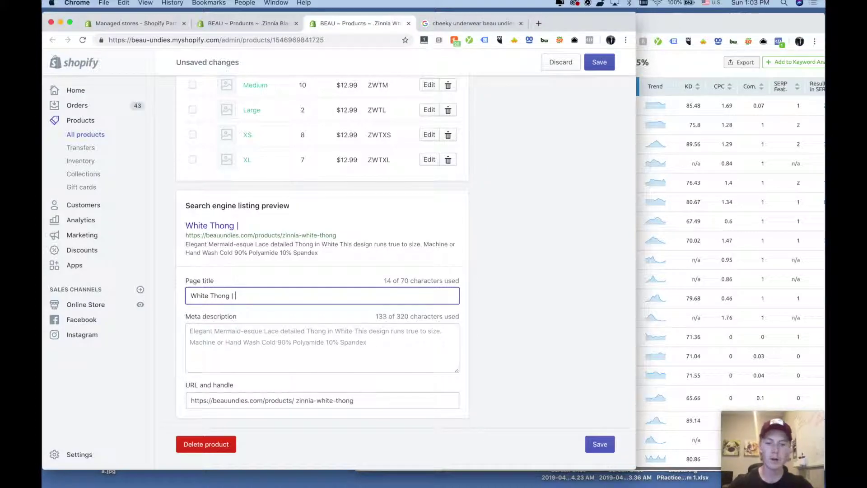
{"action": "key", "text": "BackSpace"}
{"action": "key", "text": "BackSpace"}
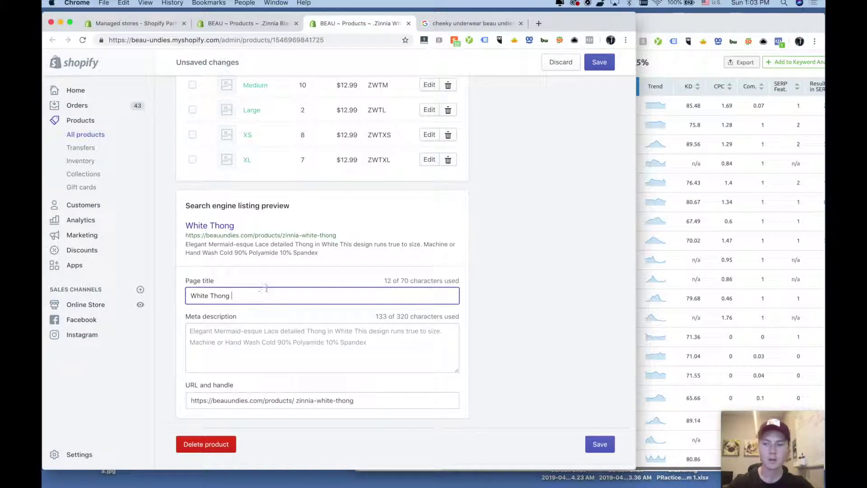
{"action": "type", "text": "|"}
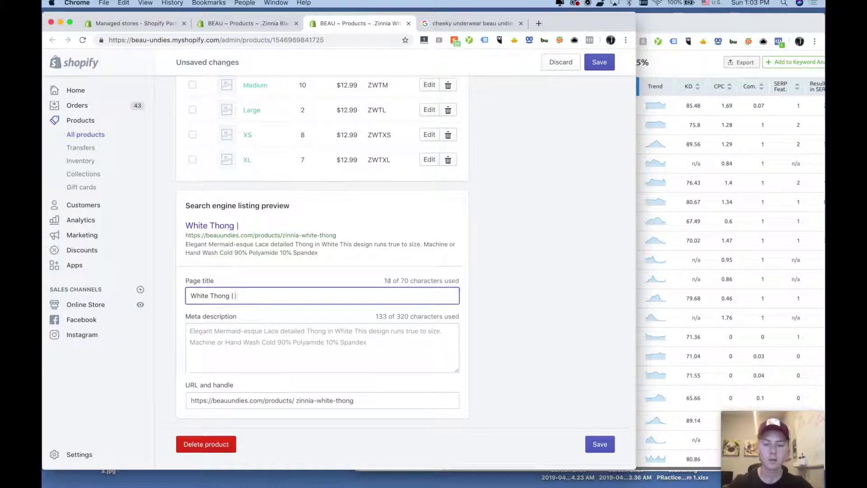
{"action": "type", "text": " .Zinnaa Lave"}
{"action": "key", "text": "BackSpace"}
{"action": "key", "text": "BackSpace"}
{"action": "key", "text": "BackSpace"}
{"action": "type", "text": "ce | Beau Undies"}
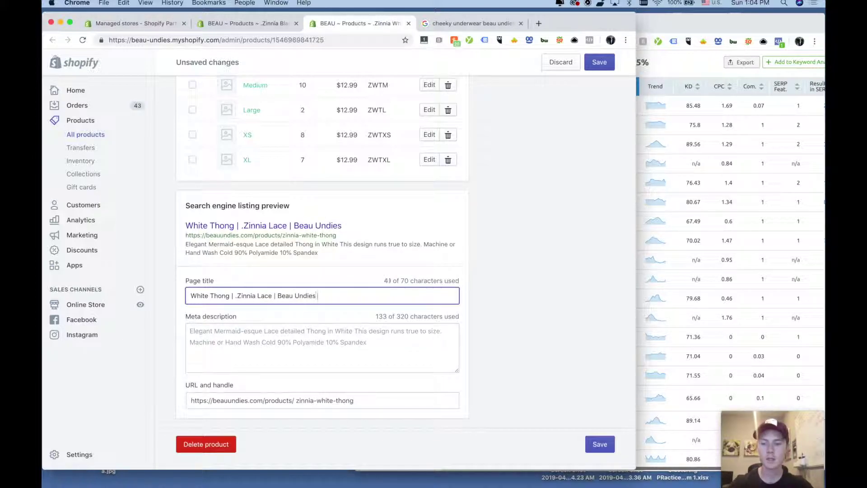
{"action": "key", "text": "BackSpace"}
{"action": "key", "text": "super+a"}
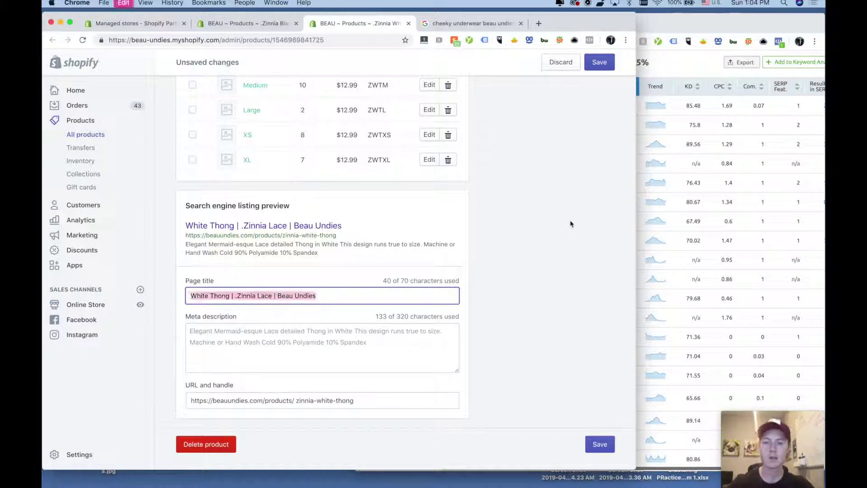
{"action": "left_click", "coordinate": [350, 295]}
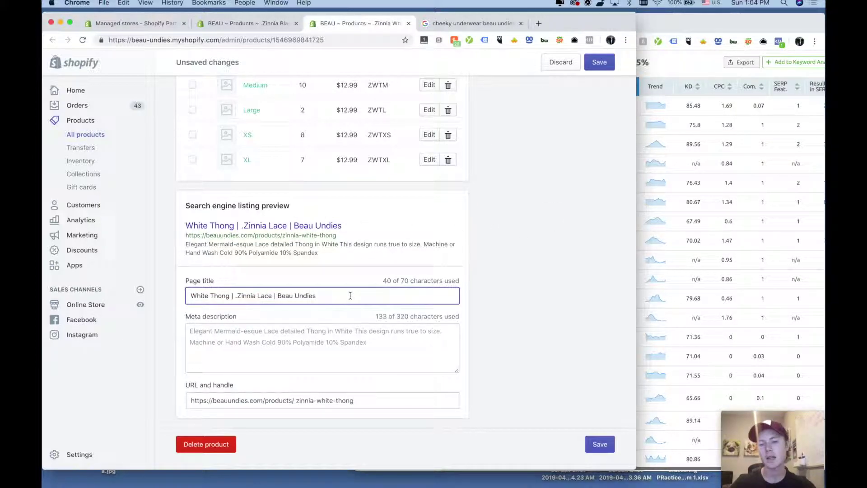
Step: Compare with the .Zinnia Black Thong's page title and set the White Thong's to "Lace Thong | .Zinnia White | Beau Undies"
{"action": "left_click", "coordinate": [233, 23]}
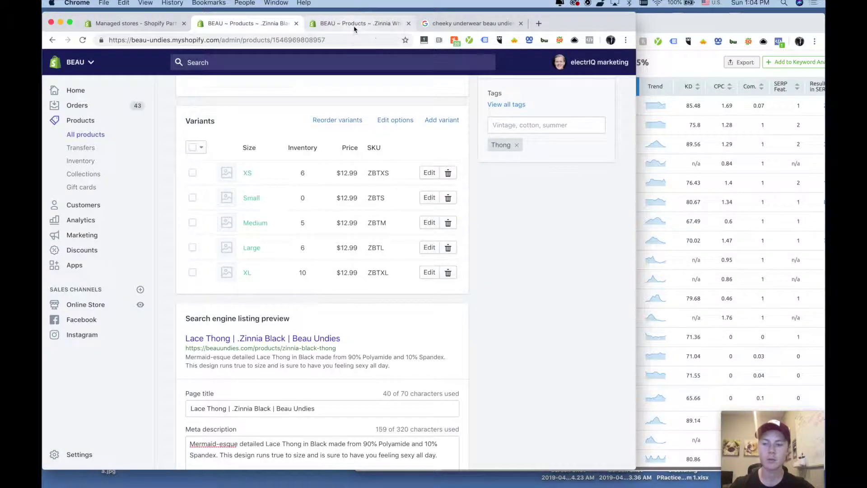
{"action": "left_click", "coordinate": [355, 23]}
{"action": "key", "text": "super+a"}
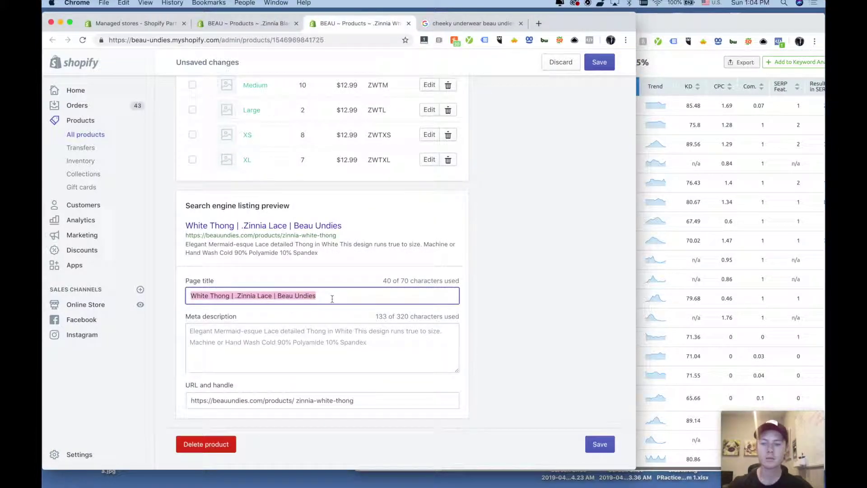
{"action": "type", "text": "Lace Thongm |"}
{"action": "key", "text": "BackSpace"}
{"action": "key", "text": "BackSpace"}
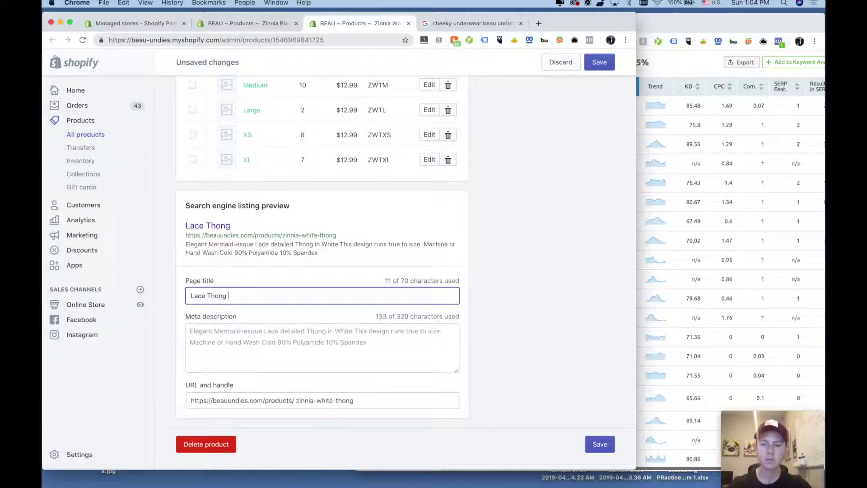
{"action": "type", "text": "| .Zinnia"}
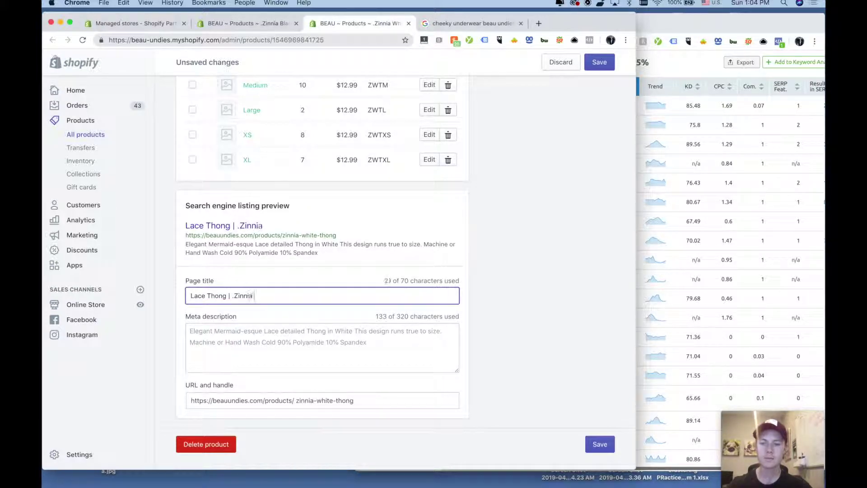
{"action": "type", "text": " White | Beau Undiew"}
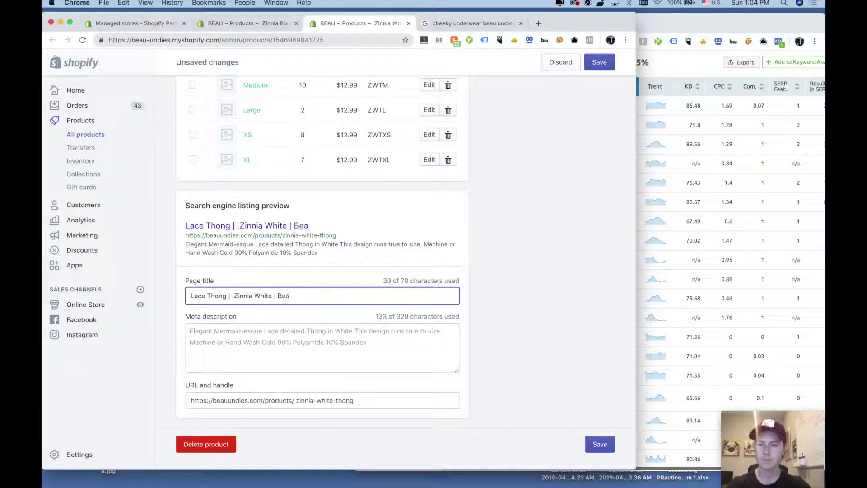
{"action": "key", "text": "BackSpace"}
{"action": "type", "text": "s"}
Step: Copy the .Zinnia Black Thong's meta description and replace the .Zinnia White Thong's meta description with it
{"action": "left_click", "coordinate": [387, 348]}
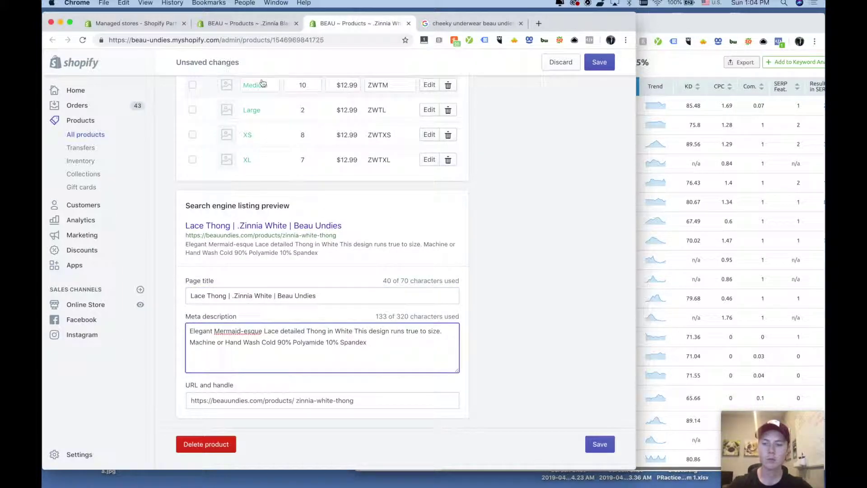
{"action": "left_click", "coordinate": [261, 24]}
{"action": "scroll", "coordinate": [344, 317], "scroll_direction": "down", "scroll_amount": 3}
{"action": "triple_click", "coordinate": [349, 361]}
{"action": "key", "text": "super+c"}
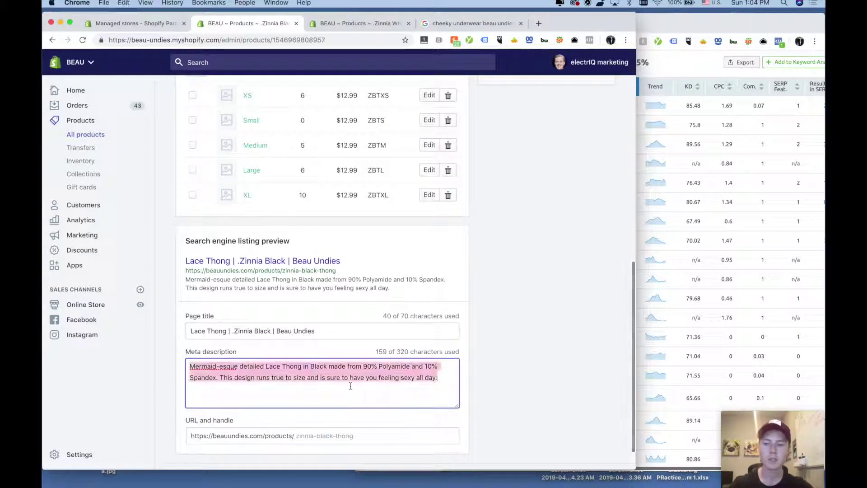
{"action": "left_click", "coordinate": [337, 25]}
{"action": "triple_click", "coordinate": [382, 341]}
{"action": "key", "text": "super+v"}
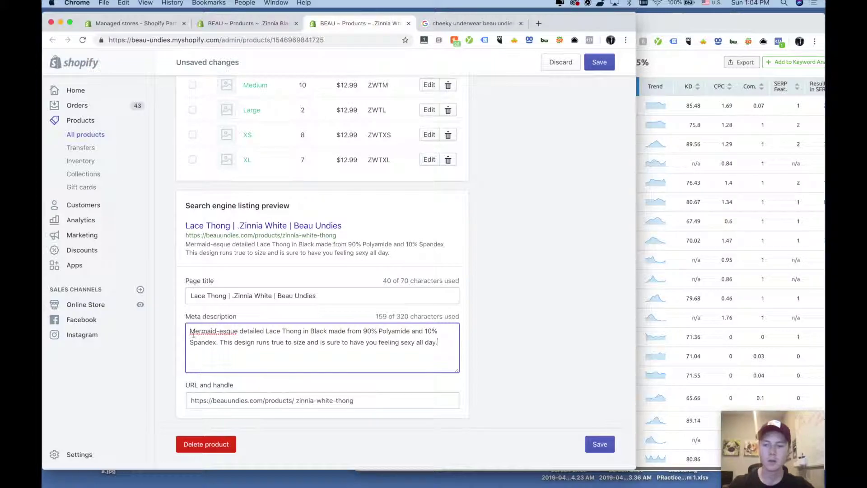
Step: In the White Thong's meta description, replace "Mermaid-esque" with "Elegant" and "Black" with "White"
{"action": "left_click_drag", "start_coordinate": [239, 333], "coordinate": [178, 330]}
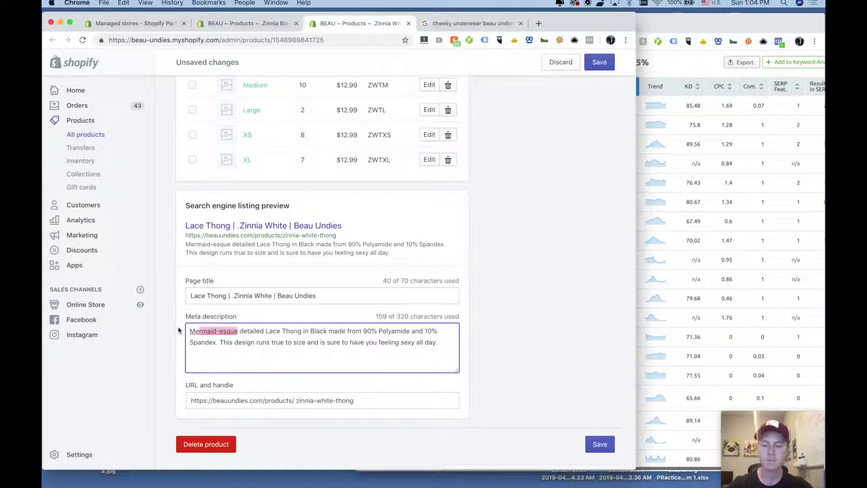
{"action": "type", "text": "Elegant"}
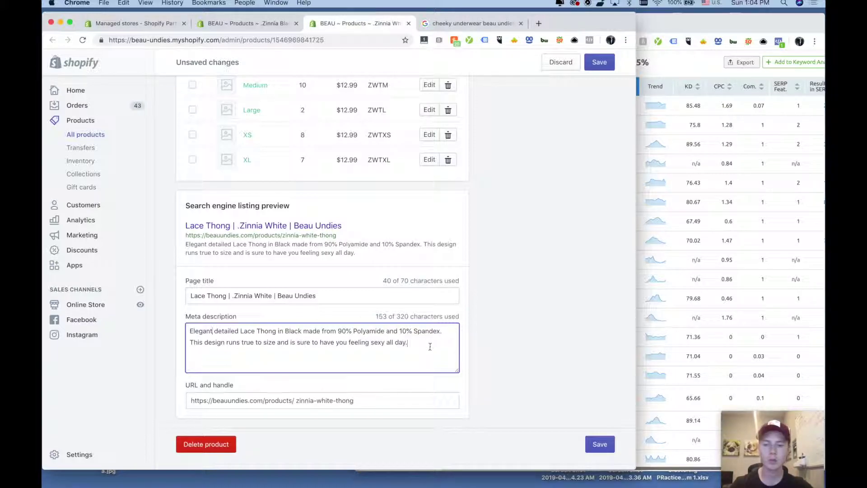
{"action": "double_click", "coordinate": [287, 331]}
{"action": "type", "text": "White"}
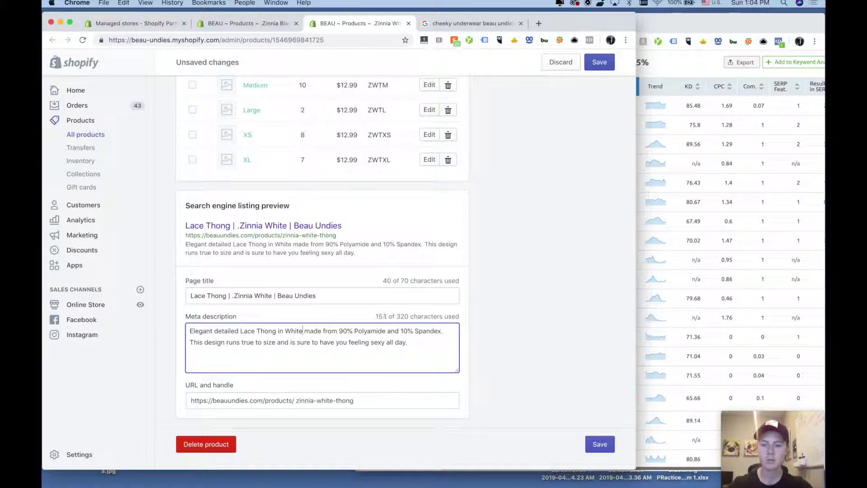
Step: Review the wording of the White Thong's new meta description and page title
{"action": "left_click_drag", "start_coordinate": [446, 345], "coordinate": [190, 330]}
{"action": "left_click", "coordinate": [332, 353]}
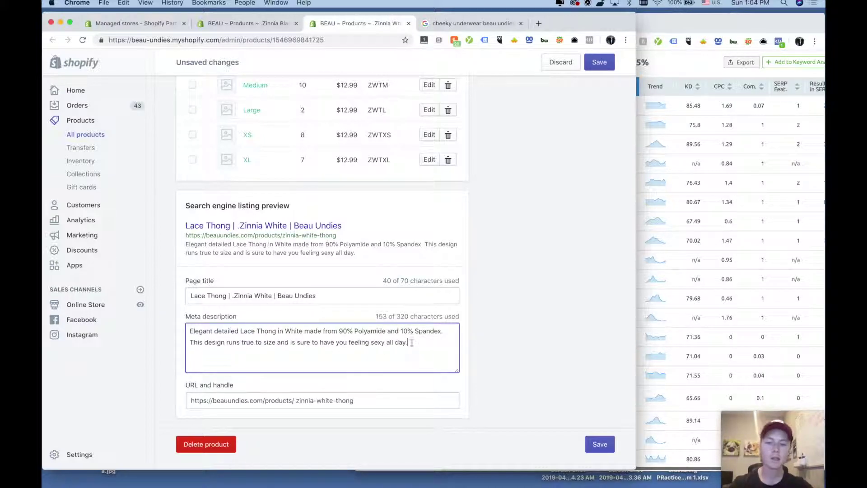
{"action": "triple_click", "coordinate": [197, 350]}
{"action": "key", "text": "Right"}
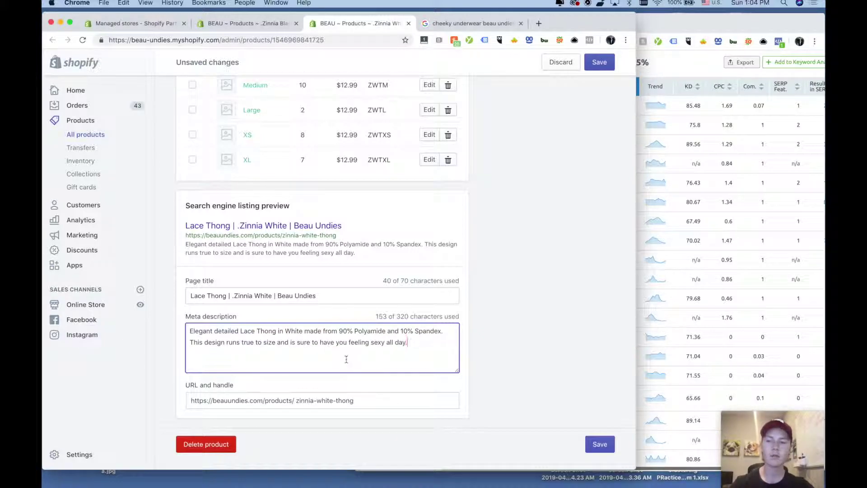
{"action": "triple_click", "coordinate": [192, 295]}
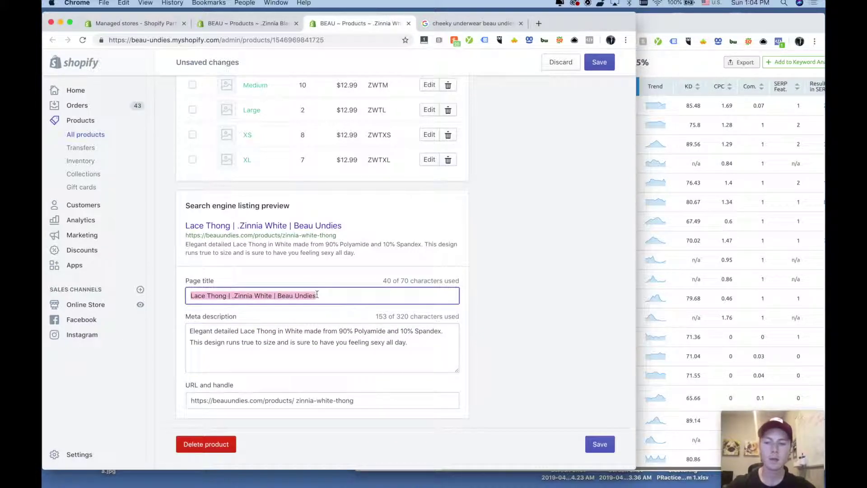
{"action": "triple_click", "coordinate": [254, 330]}
{"action": "left_click", "coordinate": [370, 366]}
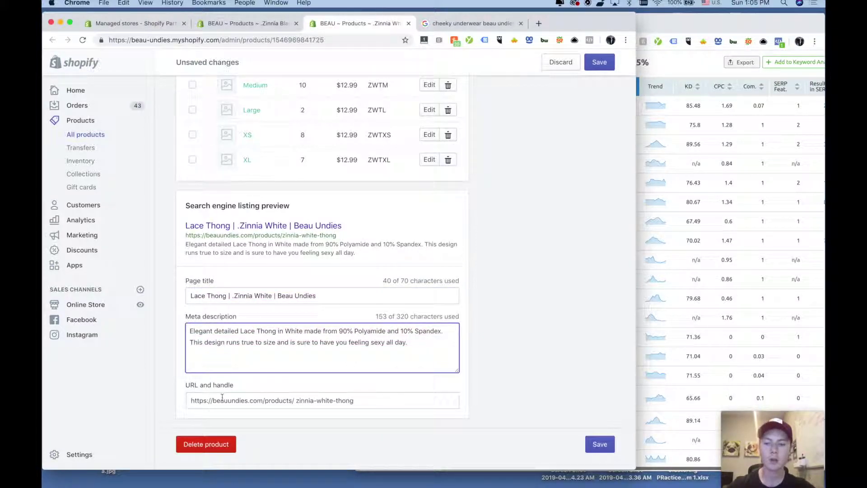
Step: Compare the White Thong's product title and description with its search engine listing text
{"action": "scroll", "coordinate": [457, 225], "scroll_direction": "up", "scroll_amount": 15}
{"action": "left_click", "coordinate": [339, 294]}
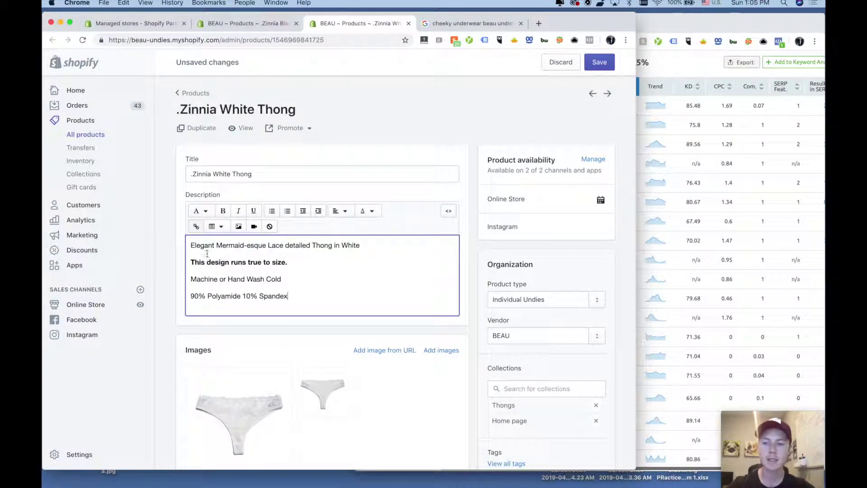
{"action": "left_click", "coordinate": [191, 244]}
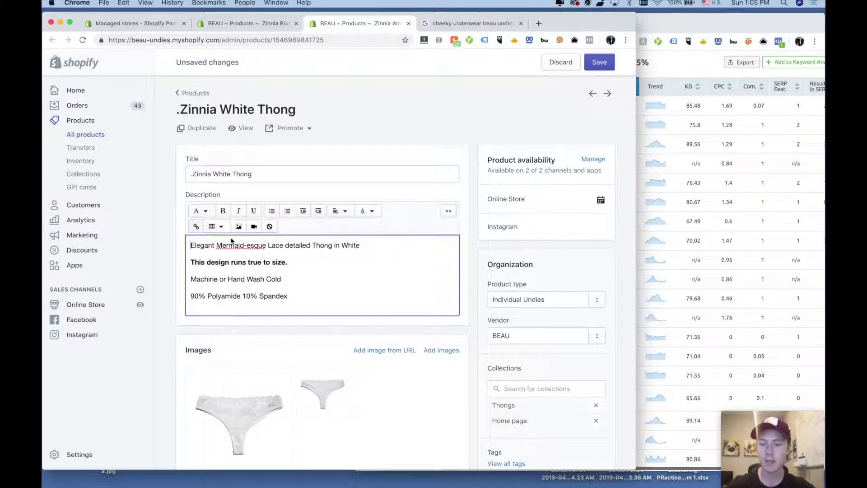
{"action": "left_click_drag", "start_coordinate": [214, 176], "coordinate": [266, 175]}
{"action": "left_click", "coordinate": [267, 175]}
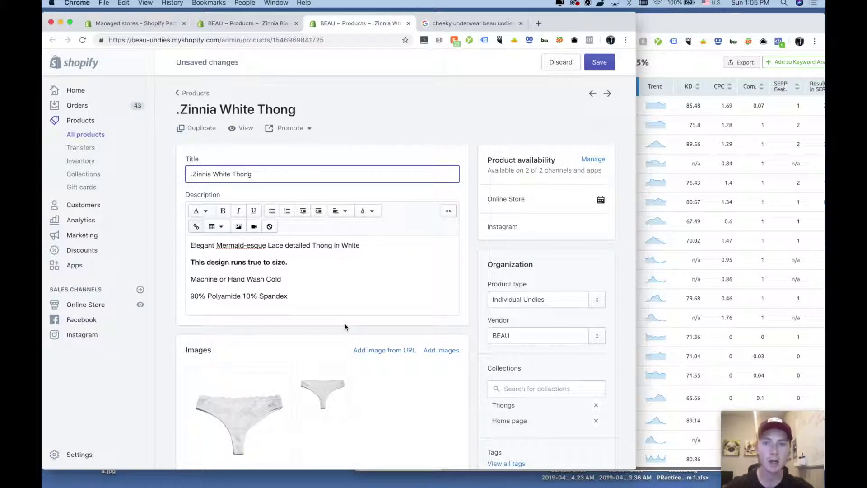
{"action": "scroll", "coordinate": [345, 326], "scroll_direction": "down", "scroll_amount": 15}
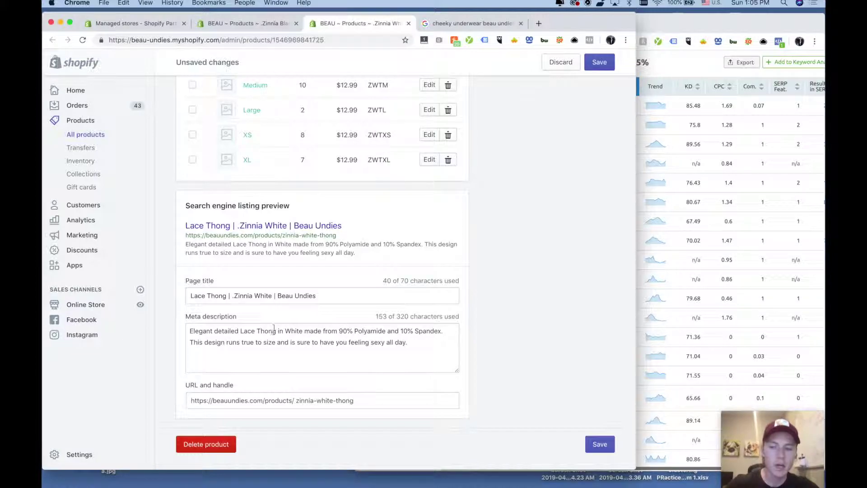
{"action": "scroll", "coordinate": [290, 296], "scroll_direction": "up", "scroll_amount": 15}
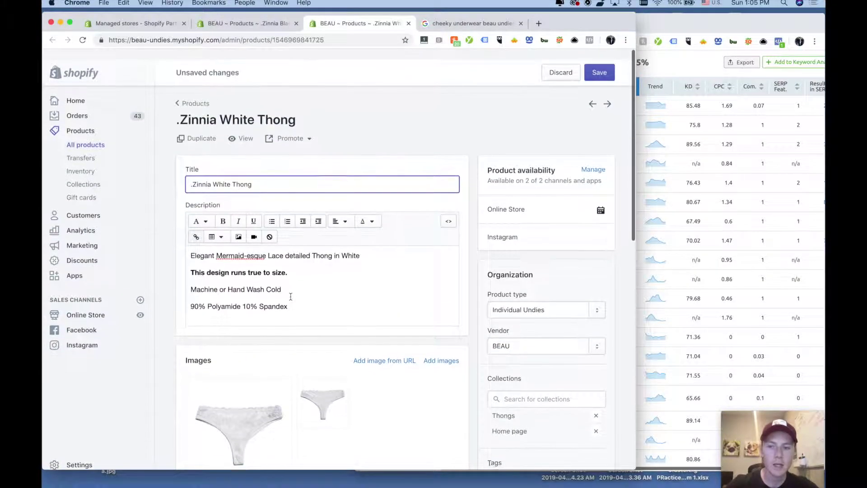
{"action": "scroll", "coordinate": [291, 280], "scroll_direction": "down", "scroll_amount": 1}
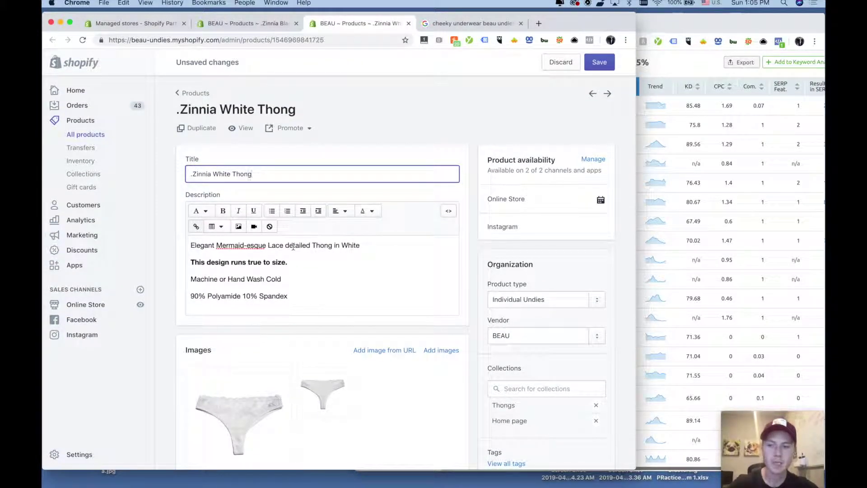
Step: Set the first product image's alt text to "white lace thong beau undies"
{"action": "scroll", "coordinate": [293, 247], "scroll_direction": "down", "scroll_amount": 10}
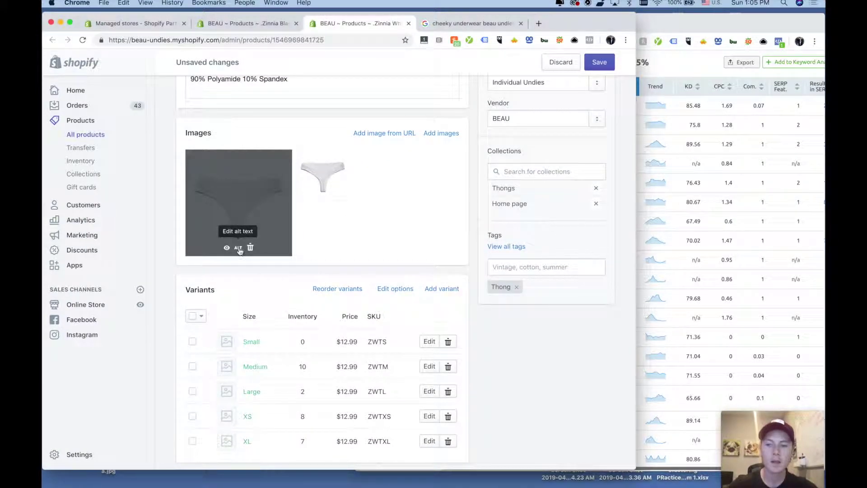
{"action": "left_click", "coordinate": [240, 249]}
{"action": "left_click", "coordinate": [285, 157]}
{"action": "type", "text": "white-lace"}
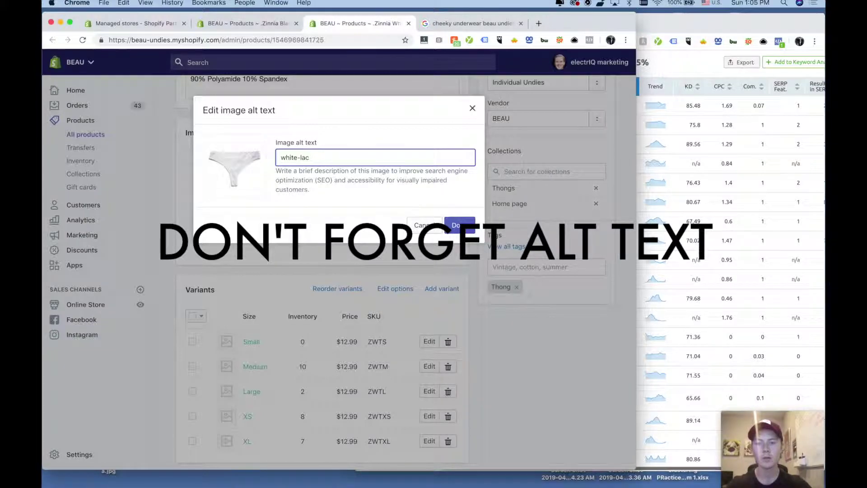
{"action": "key", "text": "BackSpace"}
{"action": "type", "text": "lace thong "}
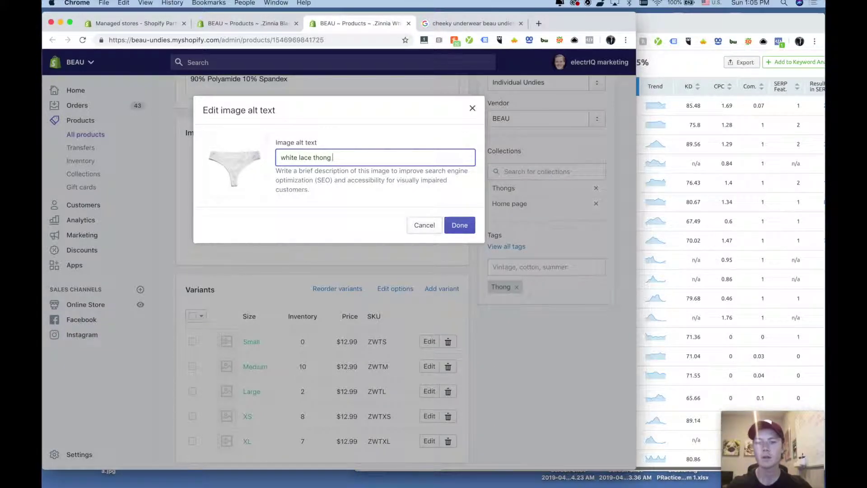
{"action": "type", "text": "beau undies"}
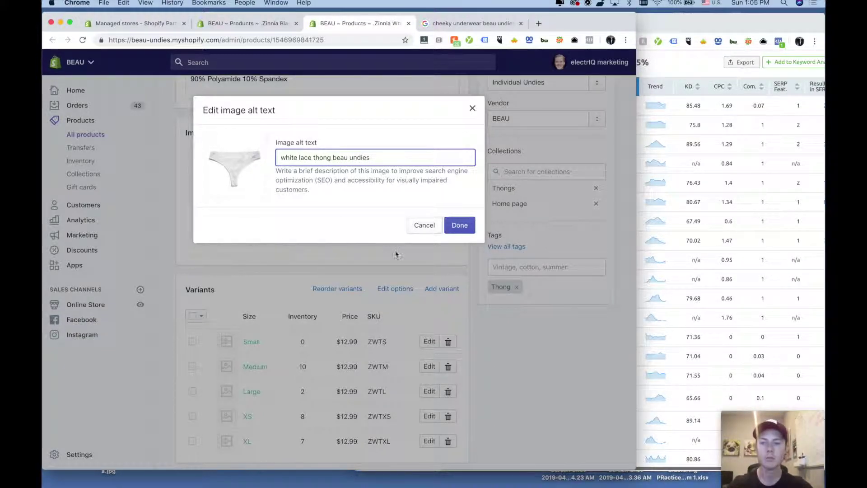
{"action": "left_click", "coordinate": [460, 226]}
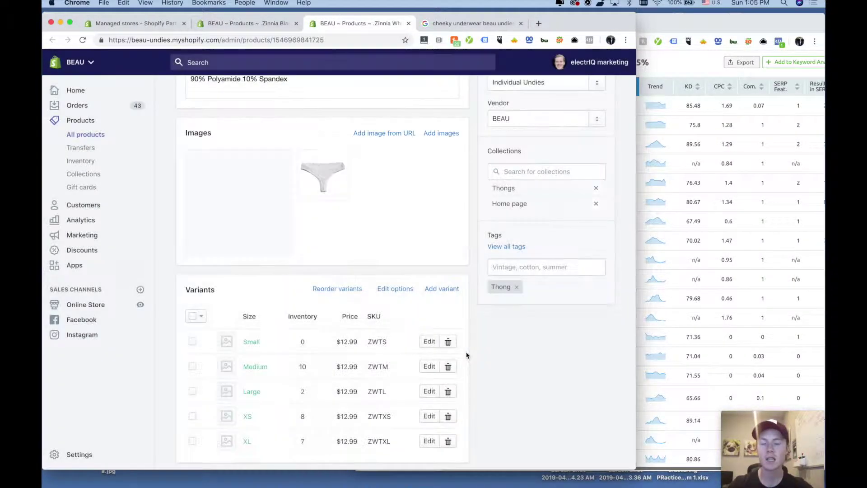
Step: Check the White Thong's search engine listing against its product title once more
{"action": "scroll", "coordinate": [467, 355], "scroll_direction": "down", "scroll_amount": 6}
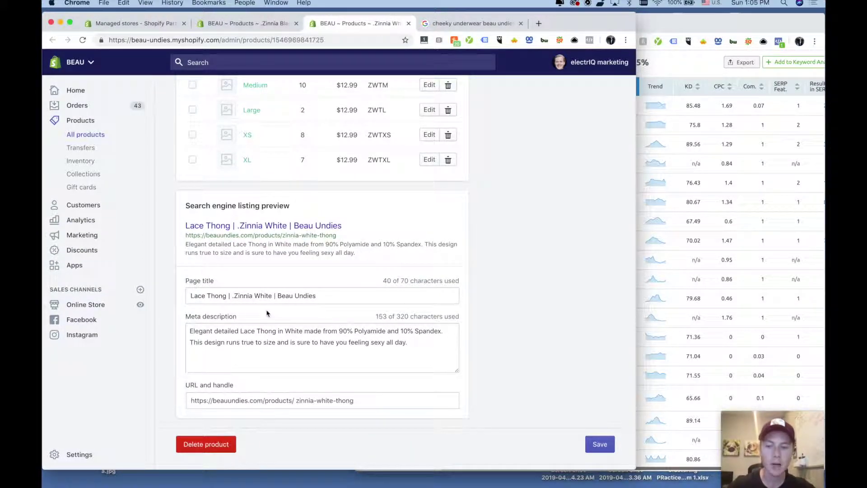
{"action": "scroll", "coordinate": [346, 314], "scroll_direction": "up", "scroll_amount": 15}
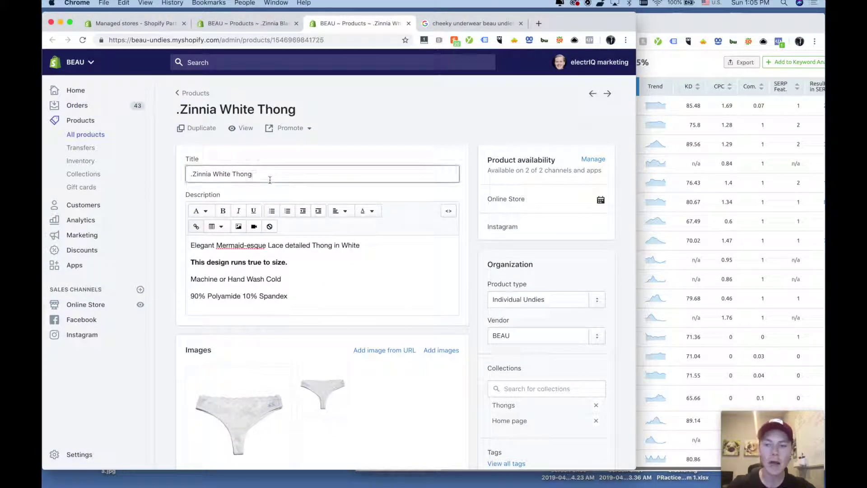
{"action": "left_click_drag", "start_coordinate": [267, 178], "coordinate": [176, 162]}
{"action": "left_click", "coordinate": [288, 177]}
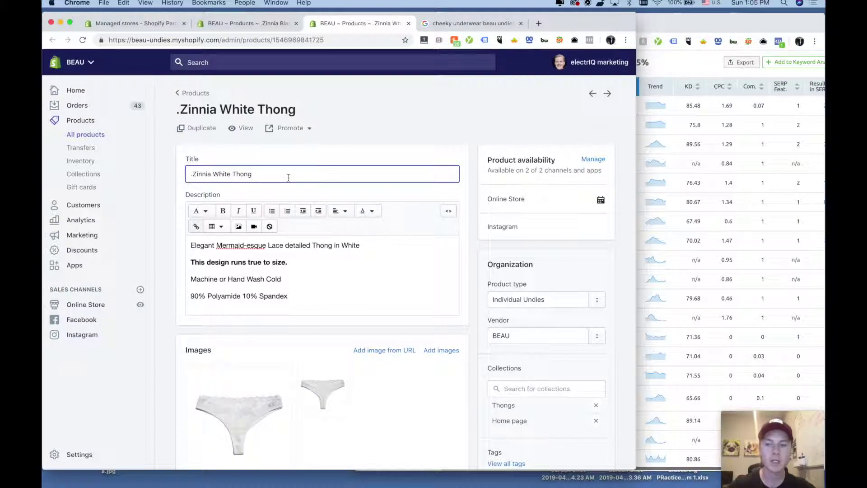
Step: Check the White Thong's description, image alt text option and search engine listing, and save the product
{"action": "left_click", "coordinate": [293, 272]}
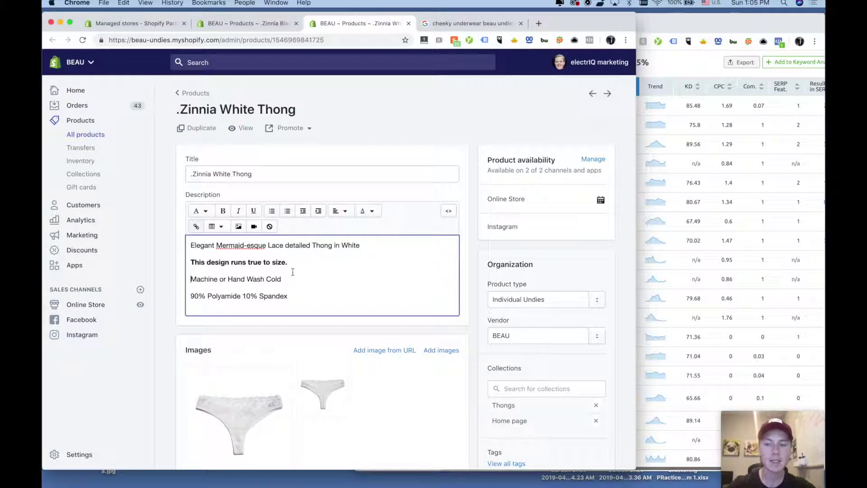
{"action": "scroll", "coordinate": [291, 271], "scroll_direction": "down", "scroll_amount": 5}
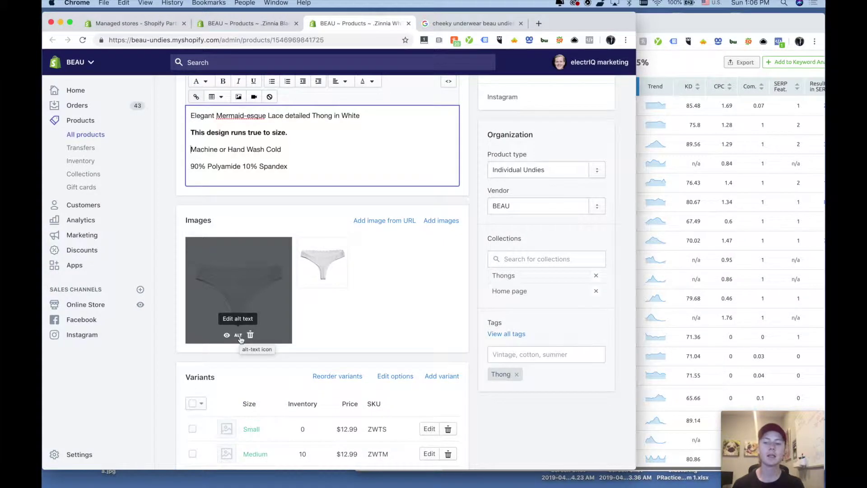
{"action": "scroll", "coordinate": [533, 307], "scroll_direction": "down", "scroll_amount": 10}
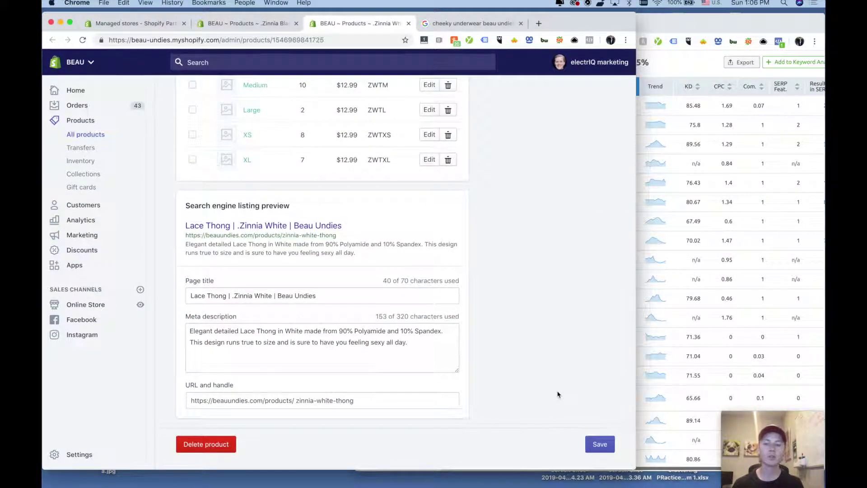
{"action": "left_click", "coordinate": [599, 444]}
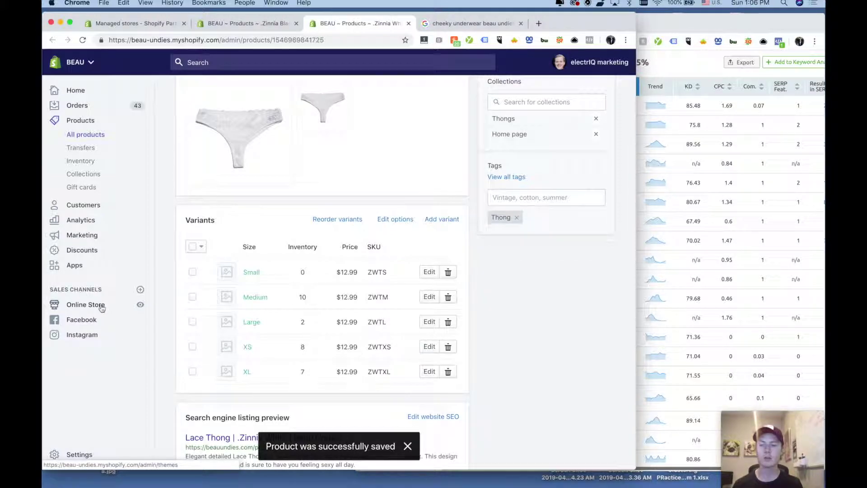
Step: Open the Cheekies collection and examine the page title and meta description in its search engine listing preview
{"action": "left_click", "coordinate": [88, 176]}
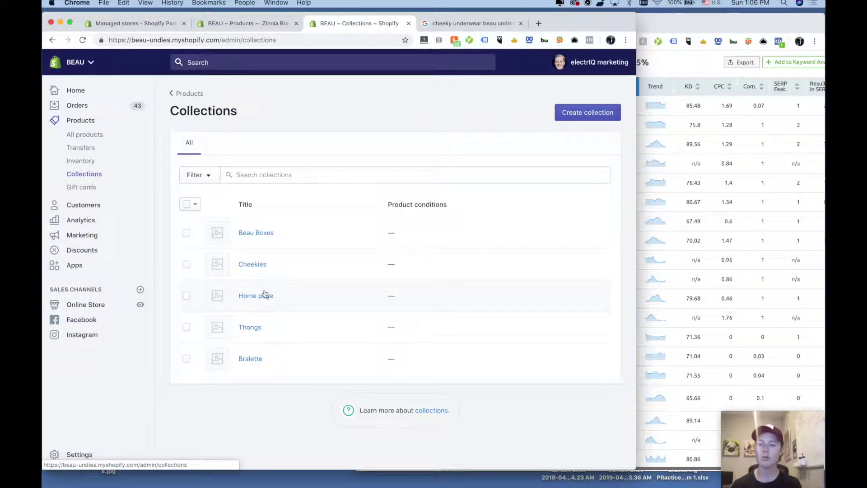
{"action": "left_click", "coordinate": [256, 266]}
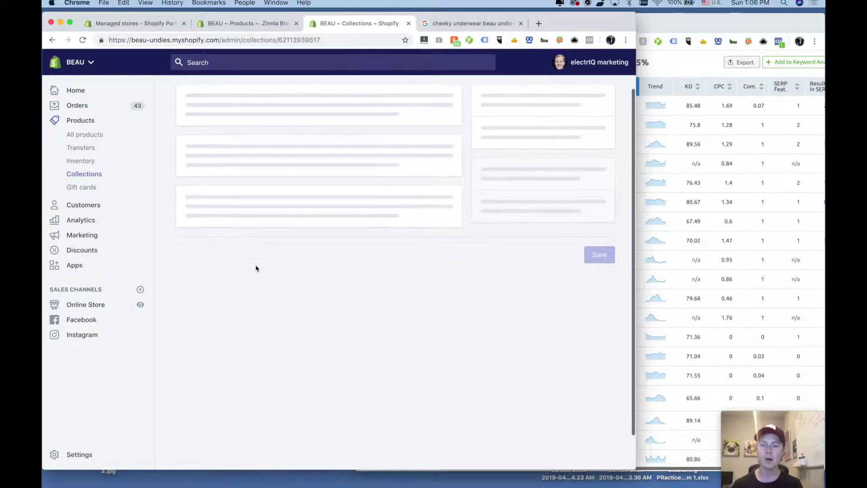
{"action": "scroll", "coordinate": [248, 252], "scroll_direction": "down", "scroll_amount": 5}
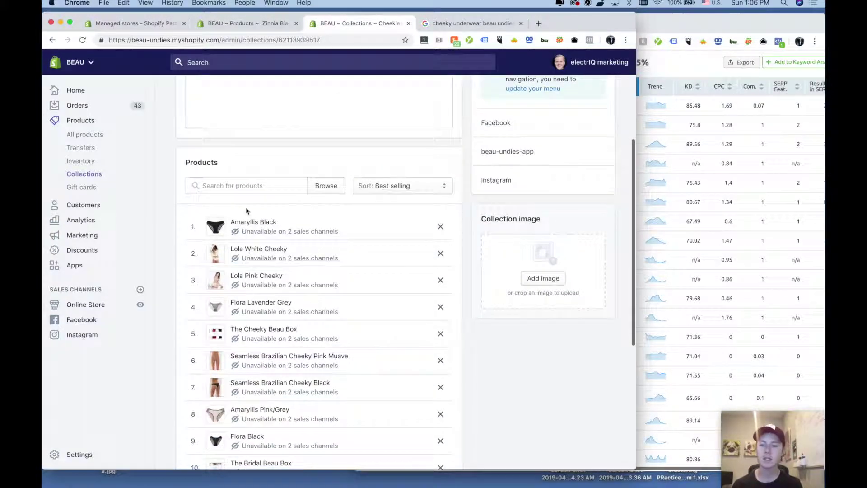
{"action": "mouse_move", "coordinate": [254, 267]}
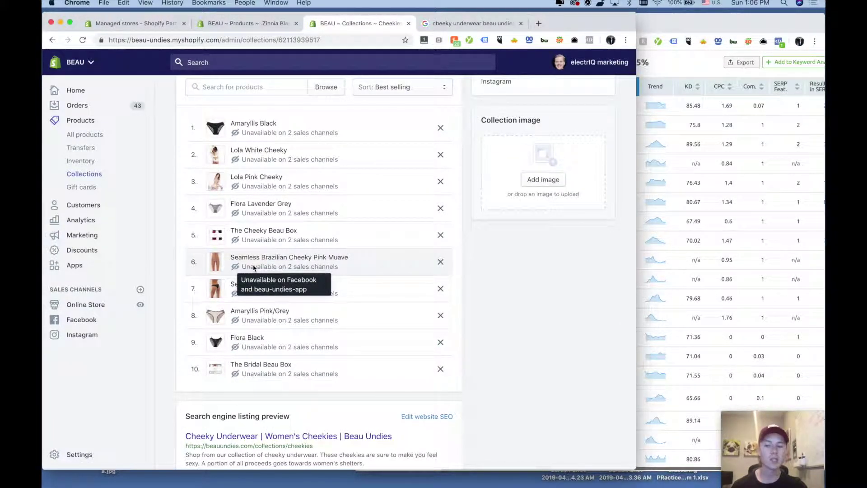
{"action": "scroll", "coordinate": [254, 268], "scroll_direction": "down", "scroll_amount": 4}
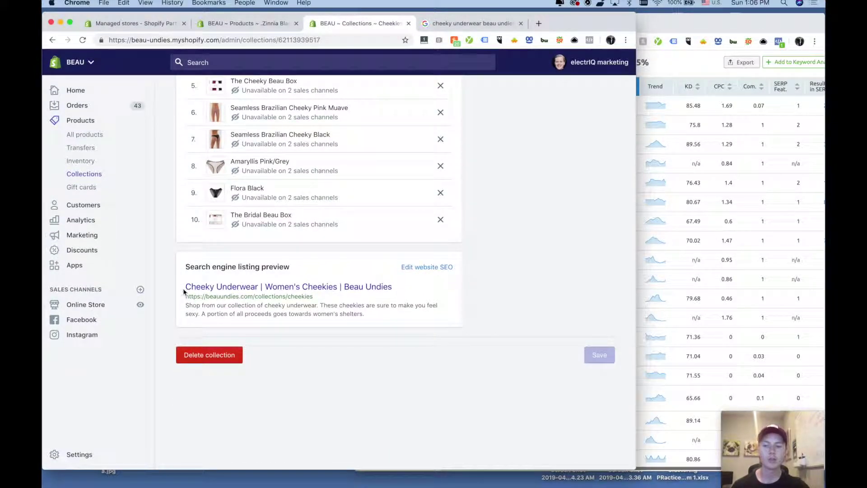
{"action": "left_click_drag", "start_coordinate": [184, 291], "coordinate": [412, 291]}
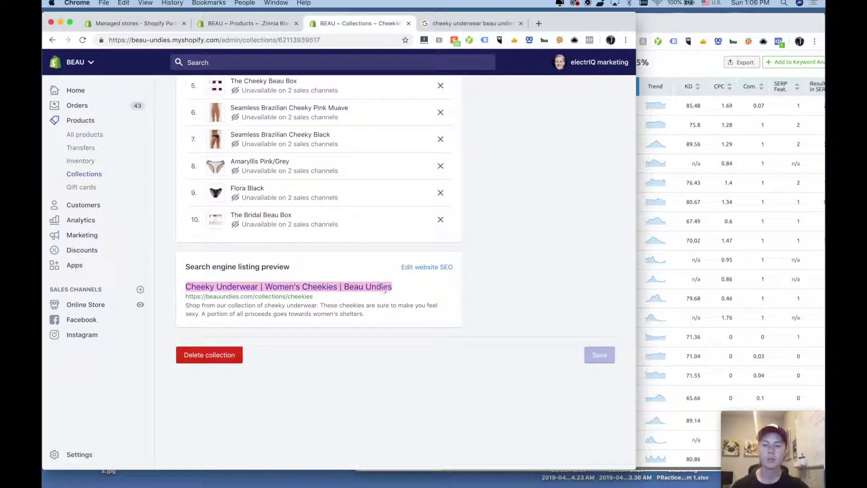
{"action": "left_click", "coordinate": [308, 316]}
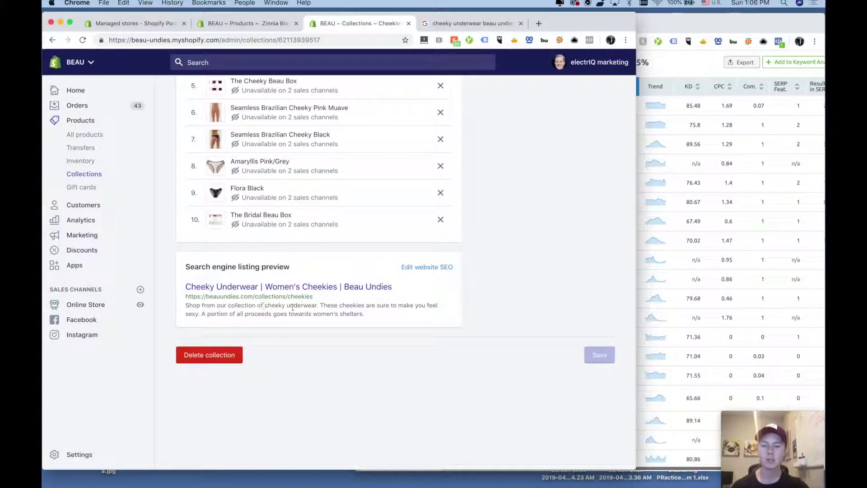
{"action": "left_click_drag", "start_coordinate": [322, 306], "coordinate": [382, 319]}
{"action": "left_click", "coordinate": [382, 320]}
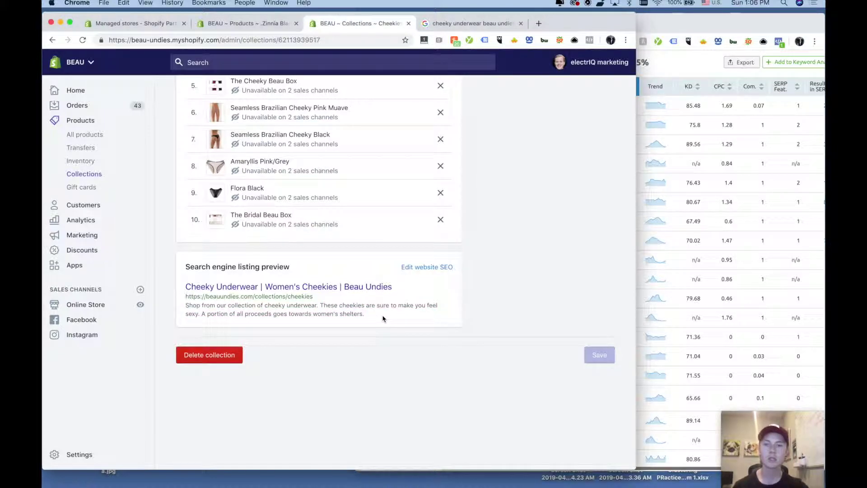
Step: Return to the Cheekies collection's description and place the cursor in it
{"action": "scroll", "coordinate": [383, 320], "scroll_direction": "up", "scroll_amount": 1}
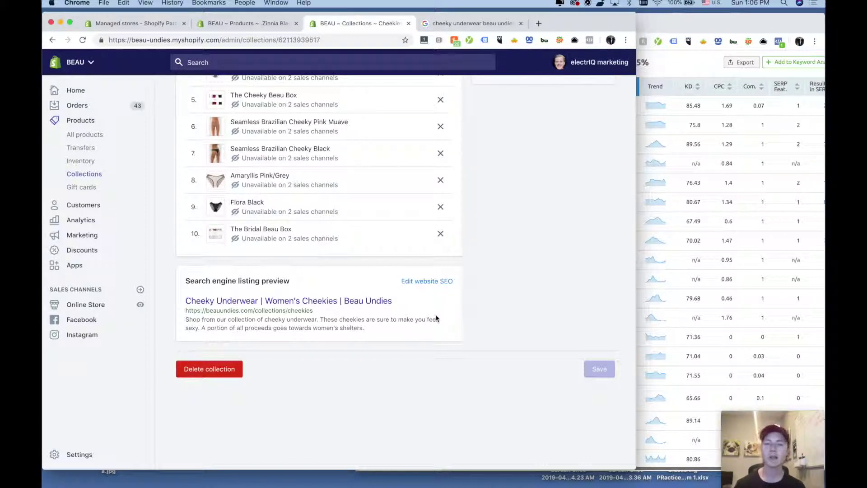
{"action": "scroll", "coordinate": [436, 318], "scroll_direction": "up", "scroll_amount": 10}
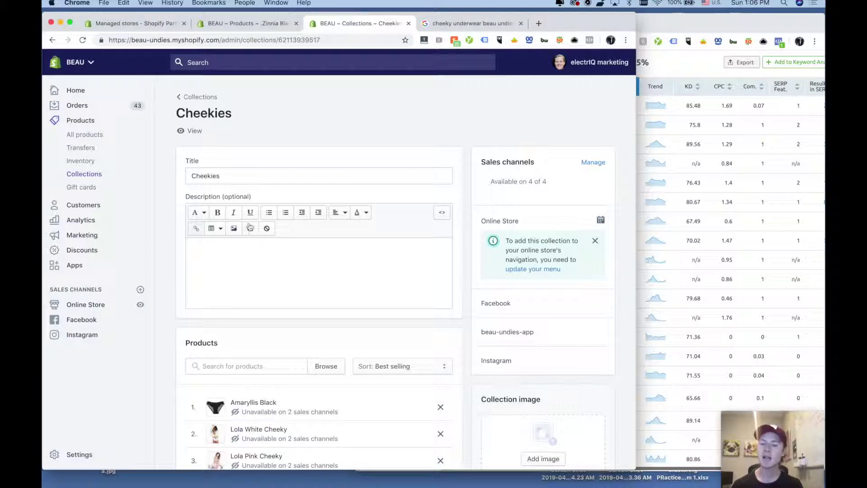
{"action": "left_click", "coordinate": [312, 263]}
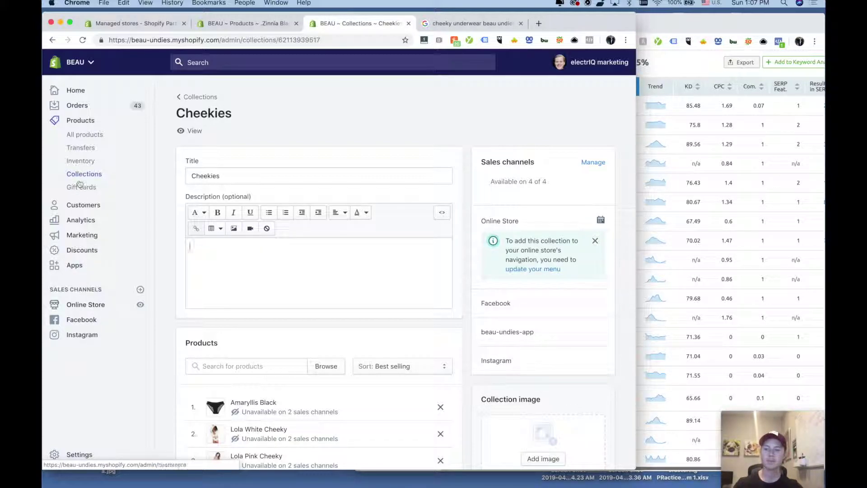
Step: Open all products in the bulk editor and widen the browser window
{"action": "left_click", "coordinate": [88, 136]}
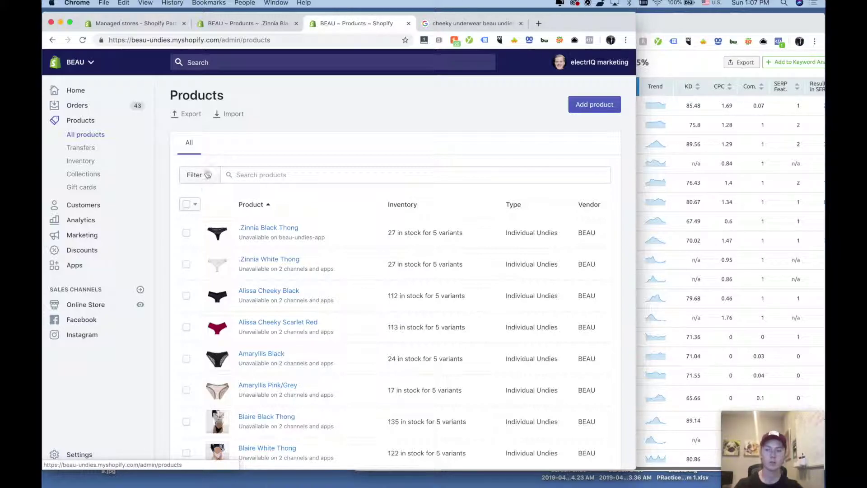
{"action": "left_click", "coordinate": [194, 203]}
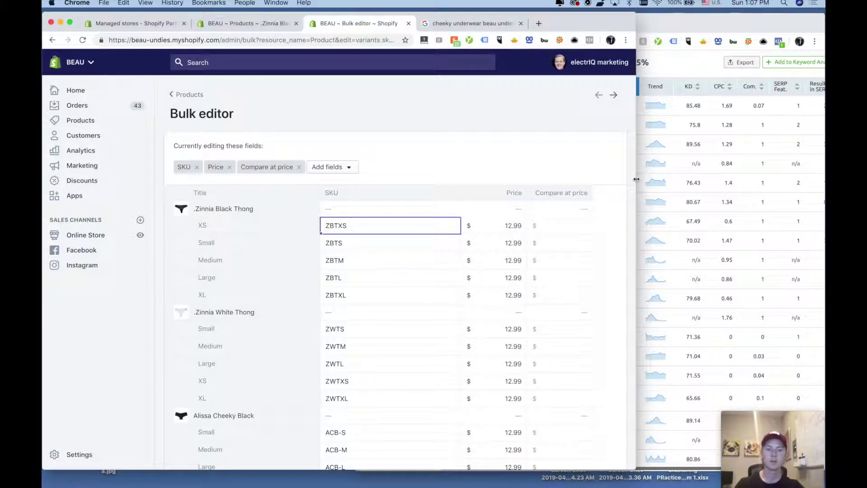
{"action": "left_click_drag", "start_coordinate": [636, 179], "coordinate": [803, 181]}
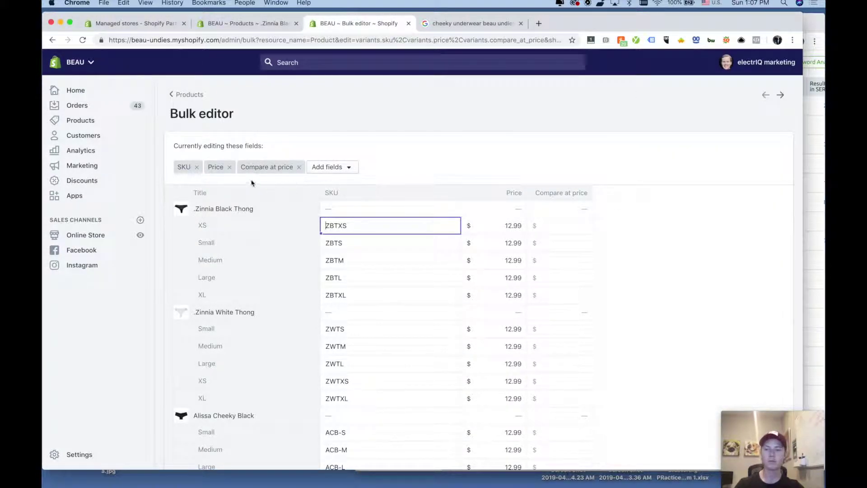
Step: Replace the SKU, Price and Compare at price fields in the bulk editor with the Page title field
{"action": "left_click", "coordinate": [197, 167]}
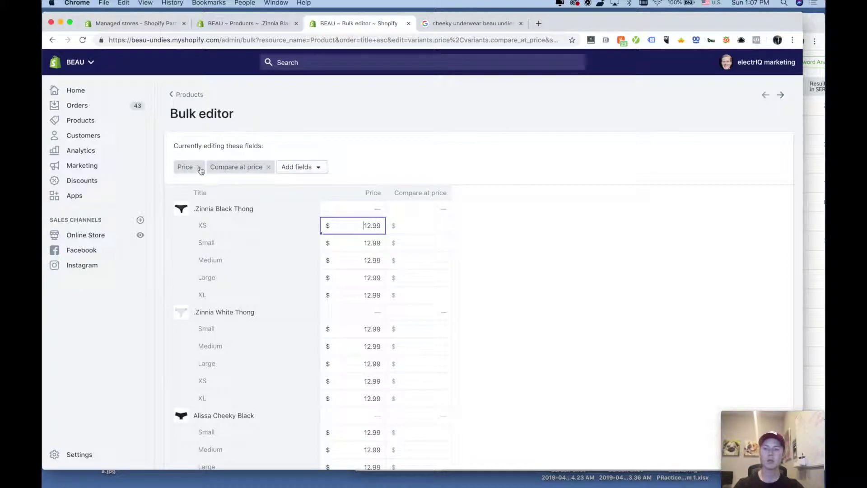
{"action": "left_click", "coordinate": [200, 168]}
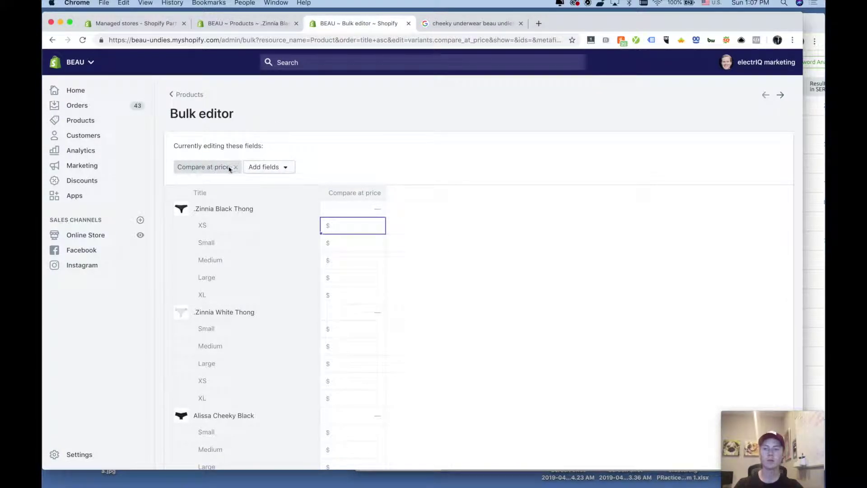
{"action": "left_click", "coordinate": [236, 169]}
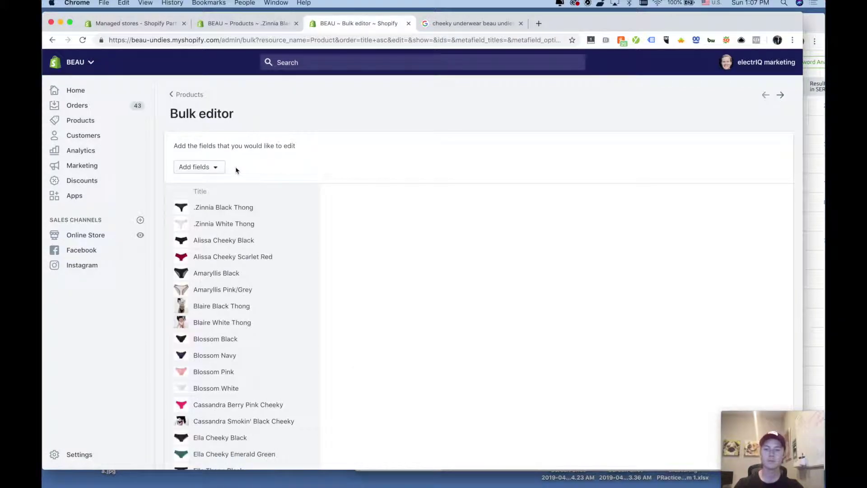
{"action": "left_click", "coordinate": [201, 167]}
{"action": "scroll", "coordinate": [300, 277], "scroll_direction": "down", "scroll_amount": 3}
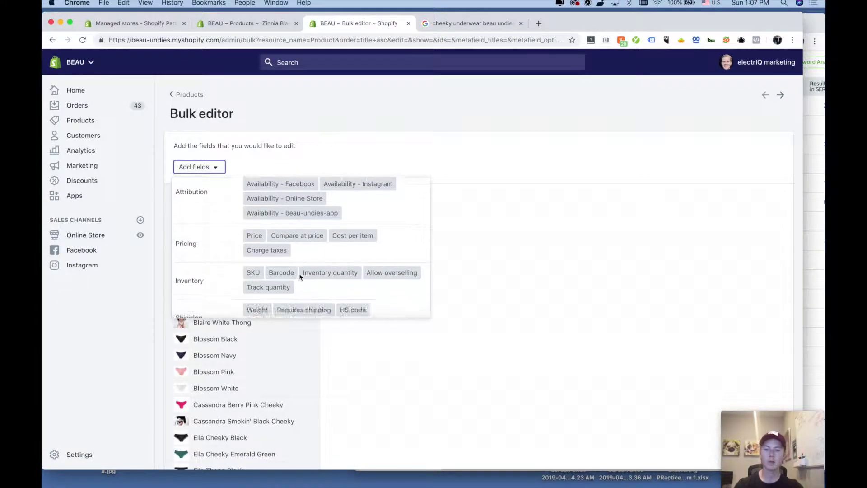
{"action": "left_click", "coordinate": [261, 307]}
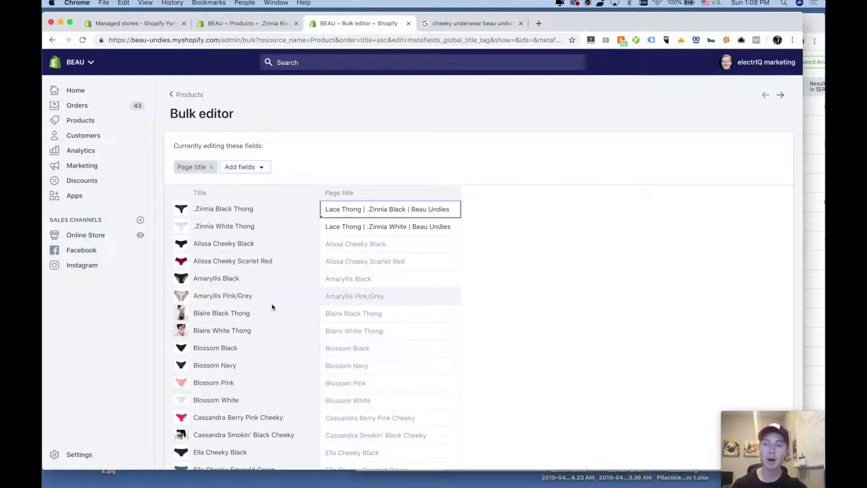
Step: Compare the Zinnia Black Thong's page title on its product page with the page titles listed in the bulk editor
{"action": "left_click", "coordinate": [239, 23]}
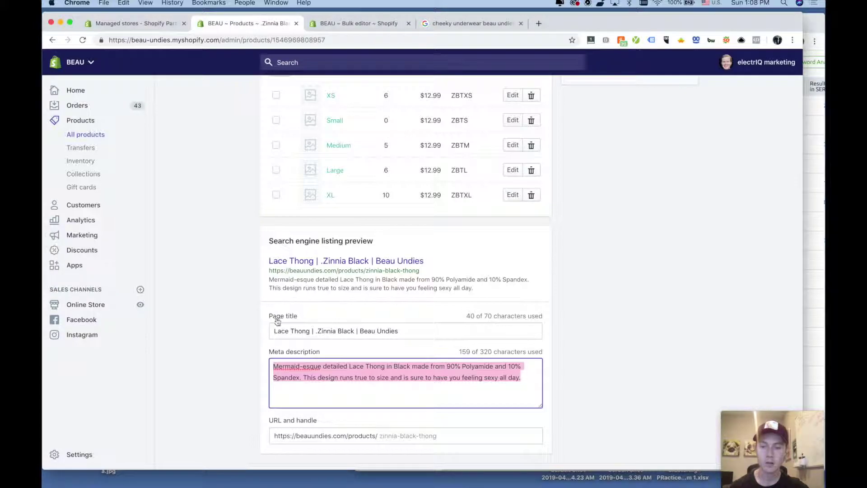
{"action": "left_click_drag", "start_coordinate": [273, 331], "coordinate": [423, 330]}
{"action": "left_click", "coordinate": [425, 330]}
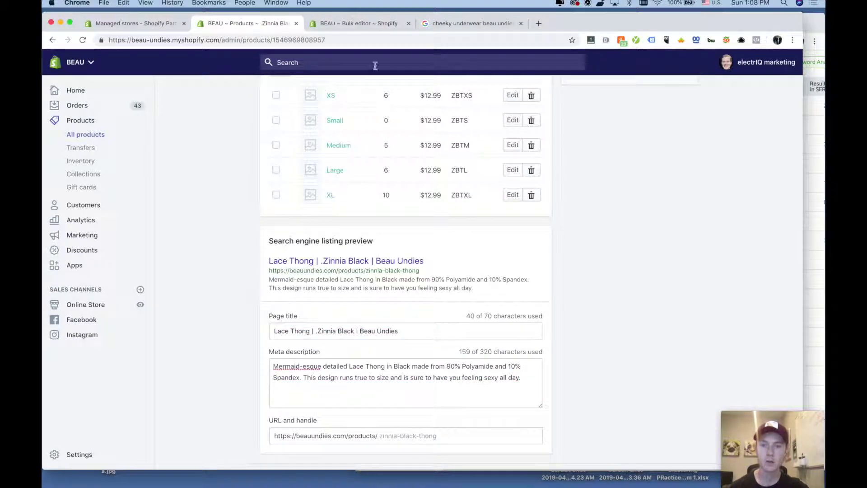
{"action": "left_click", "coordinate": [357, 23]}
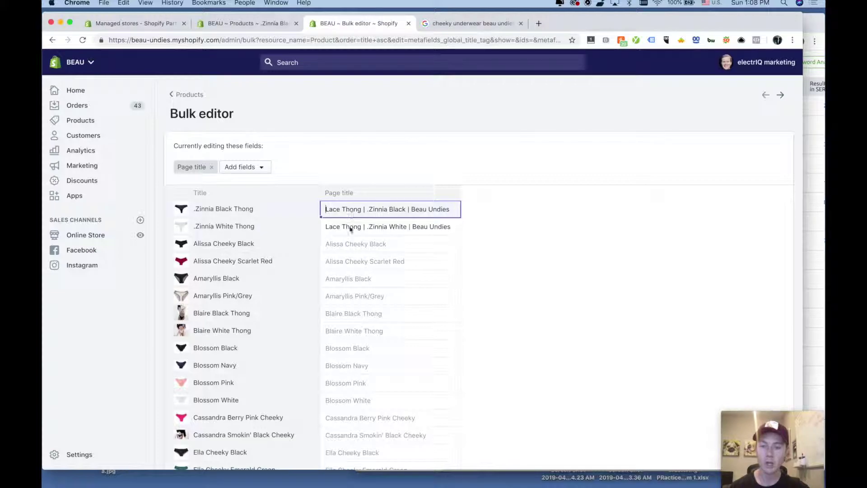
{"action": "scroll", "coordinate": [350, 281], "scroll_direction": "down", "scroll_amount": 10}
{"action": "scroll", "coordinate": [350, 289], "scroll_direction": "down", "scroll_amount": 3}
{"action": "scroll", "coordinate": [397, 285], "scroll_direction": "up", "scroll_amount": 15}
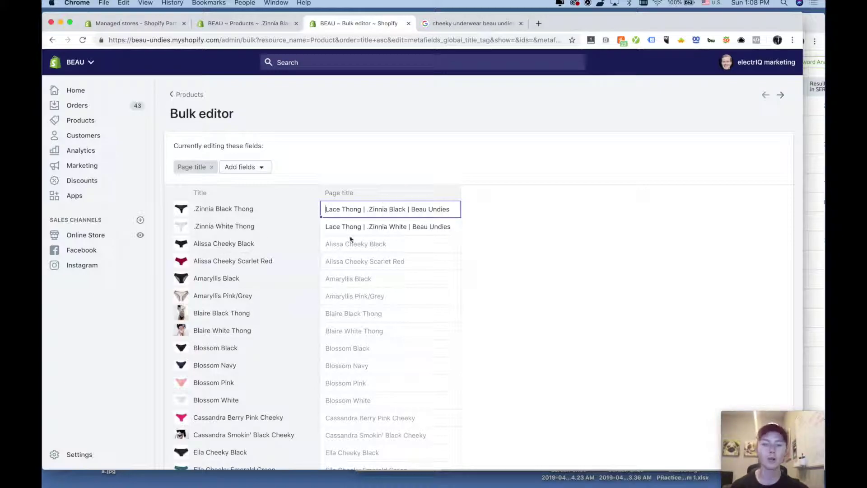
Step: Set the Alissa Cheeky Black page title to "Cheeky Underwear | .Alissa Black | Beau Undies"
{"action": "left_click", "coordinate": [363, 248]}
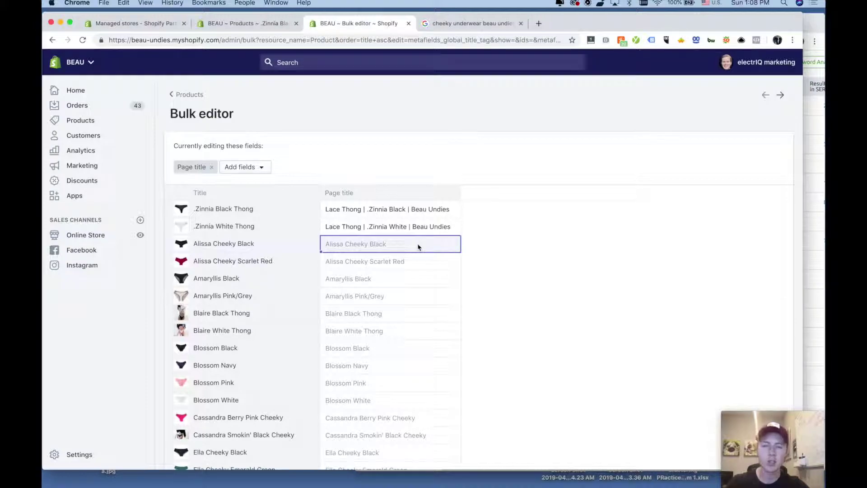
{"action": "type", "text": "Cheeky Underwear |"}
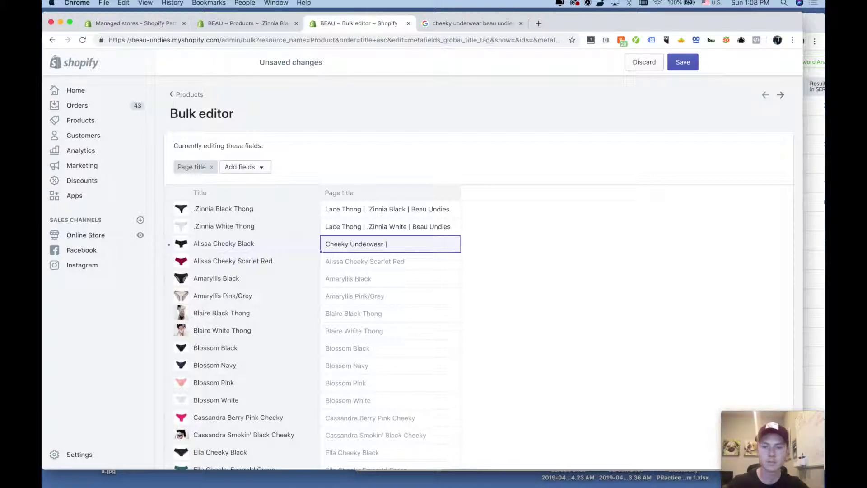
{"action": "type", "text": " .Alissa Cheeky"}
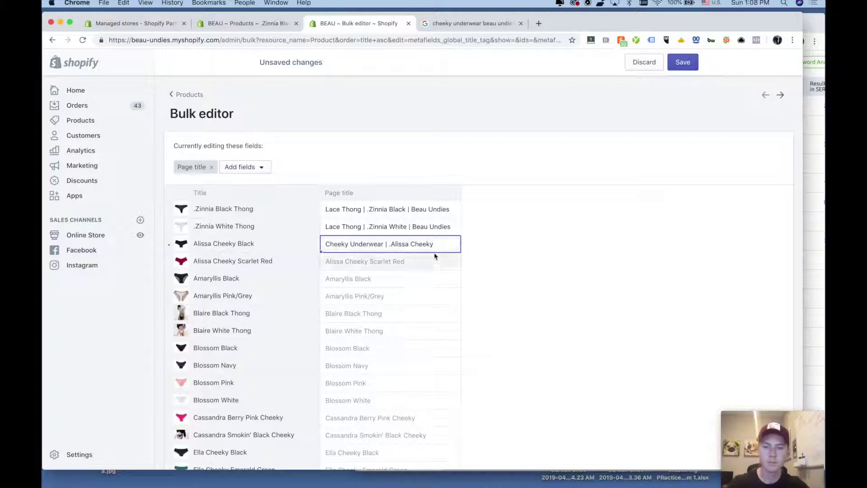
{"action": "double_click", "coordinate": [416, 244]}
{"action": "type", "text": "Blac"}
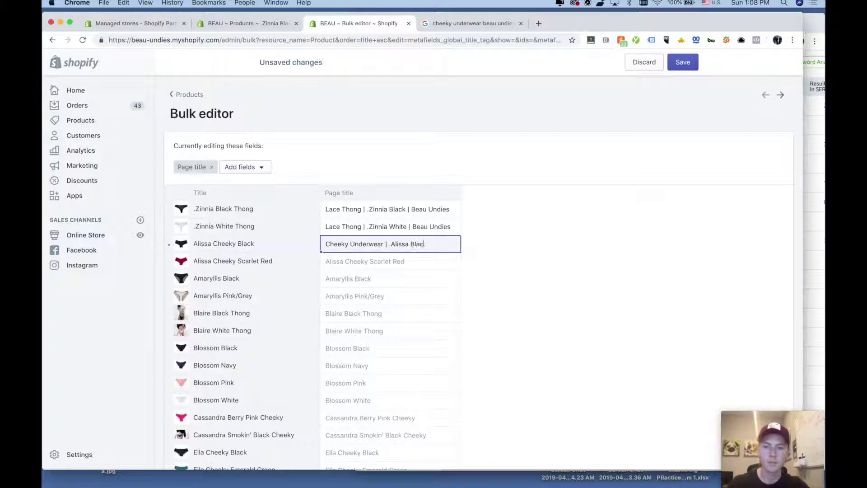
{"action": "type", "text": "k | Beau Un"}
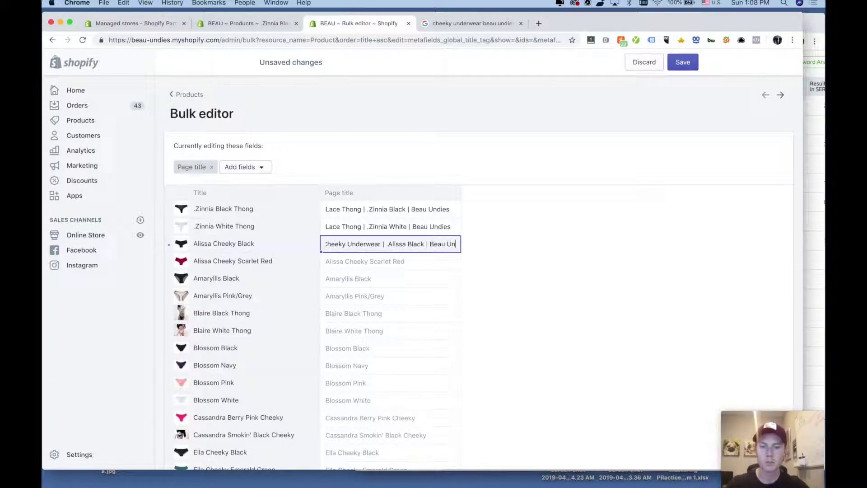
{"action": "type", "text": "dies"}
{"action": "left_click", "coordinate": [387, 262]}
{"action": "left_click", "coordinate": [528, 136]}
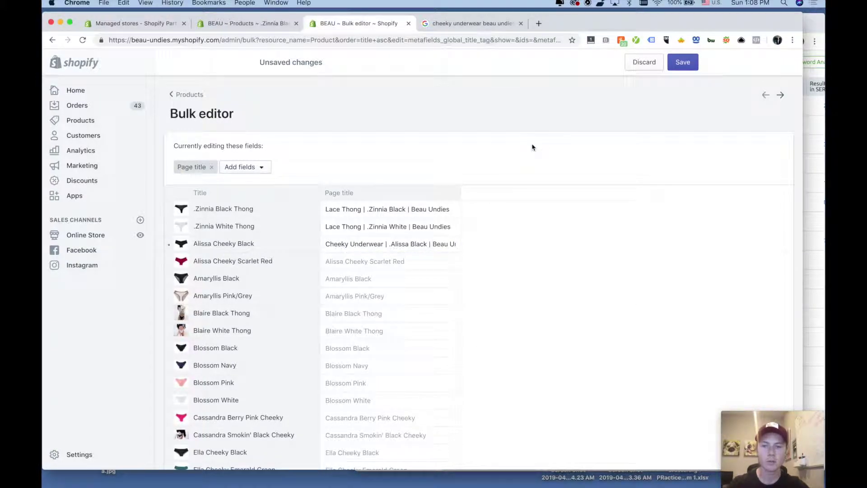
Step: Look over the product page titles and save the bulk edit
{"action": "scroll", "coordinate": [415, 298], "scroll_direction": "down", "scroll_amount": 2}
{"action": "scroll", "coordinate": [416, 299], "scroll_direction": "down", "scroll_amount": 4}
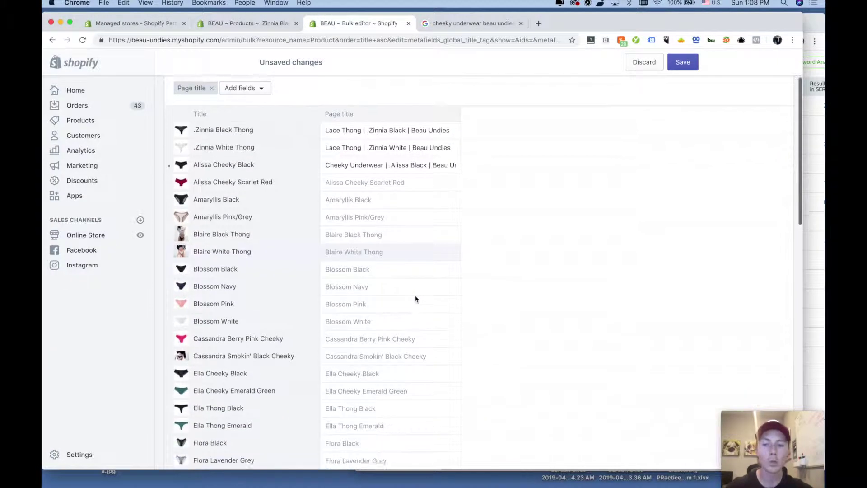
{"action": "scroll", "coordinate": [536, 180], "scroll_direction": "up", "scroll_amount": 6}
{"action": "key", "text": "super+s"}
{"action": "scroll", "coordinate": [502, 248], "scroll_direction": "down", "scroll_amount": 2}
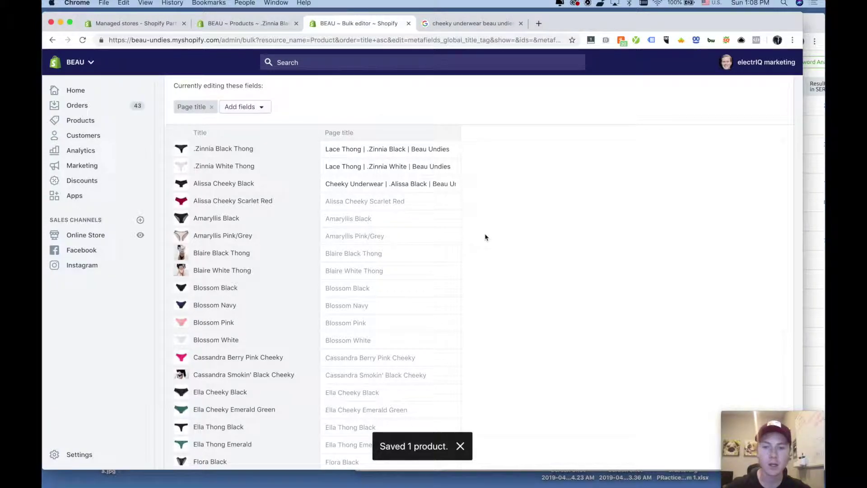
Step: Add the Meta description field next to Page title in the bulk editor
{"action": "scroll", "coordinate": [484, 237], "scroll_direction": "down", "scroll_amount": 3}
{"action": "scroll", "coordinate": [472, 213], "scroll_direction": "up", "scroll_amount": 5}
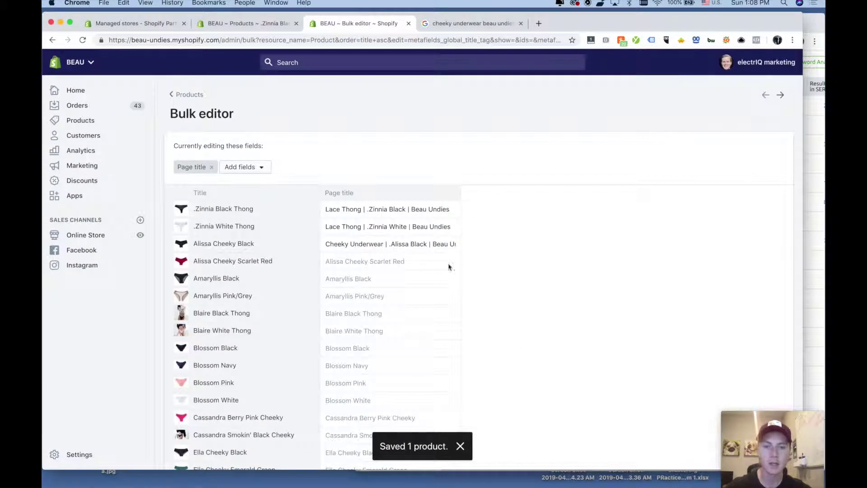
{"action": "scroll", "coordinate": [395, 313], "scroll_direction": "down", "scroll_amount": 3}
{"action": "scroll", "coordinate": [395, 313], "scroll_direction": "up", "scroll_amount": 3}
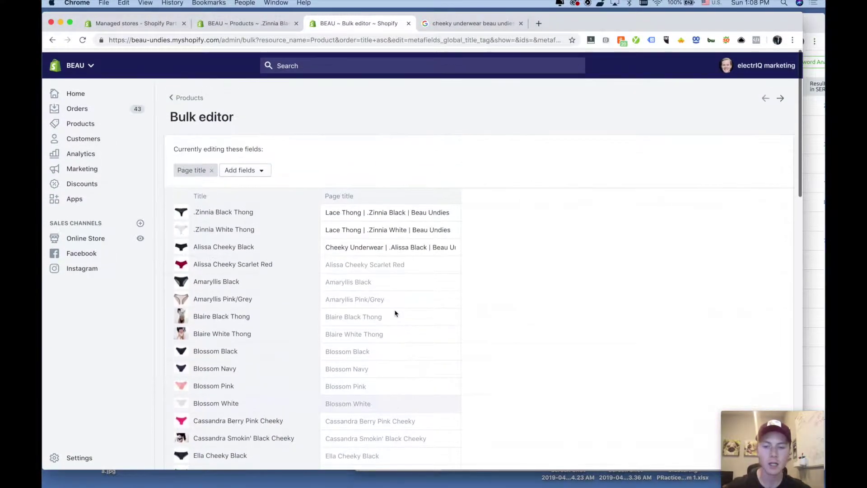
{"action": "left_click", "coordinate": [246, 171]}
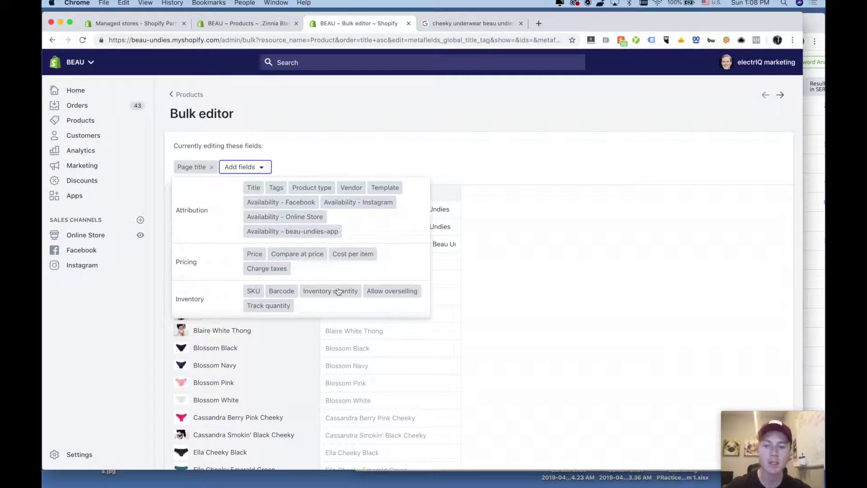
{"action": "scroll", "coordinate": [339, 290], "scroll_direction": "down", "scroll_amount": 2}
{"action": "left_click", "coordinate": [307, 310]}
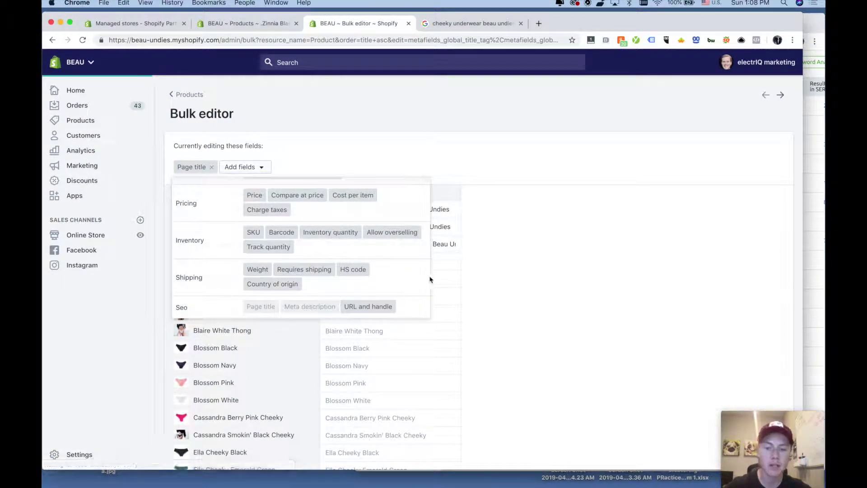
{"action": "left_click", "coordinate": [362, 310]}
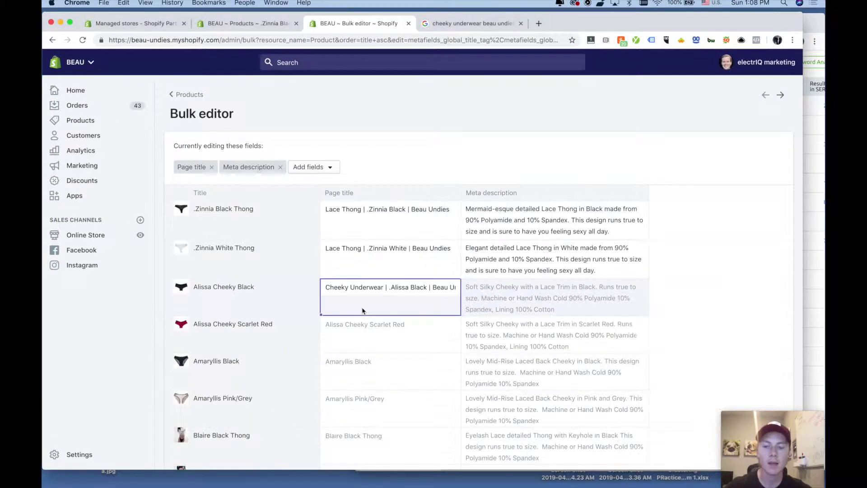
Step: Add the URL and handle field to the bulk editor and select the .Zinnia Black Thong's URL
{"action": "left_click", "coordinate": [312, 167]}
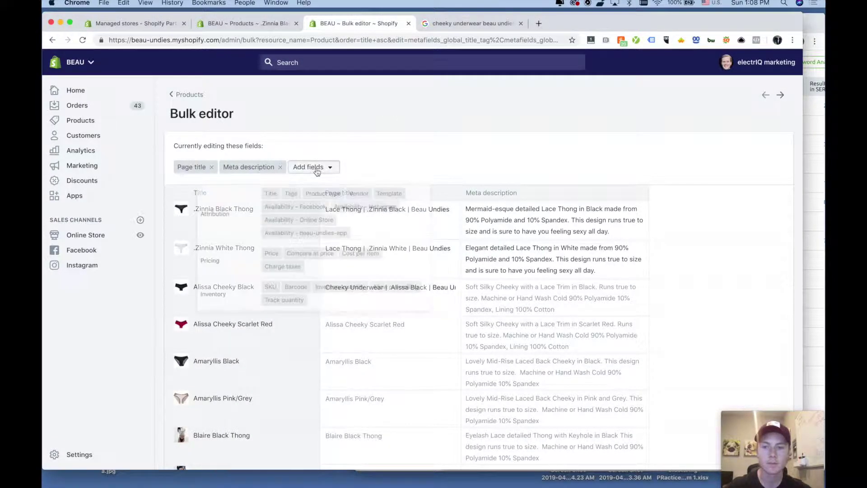
{"action": "scroll", "coordinate": [348, 291], "scroll_direction": "down", "scroll_amount": 2}
{"action": "left_click", "coordinate": [382, 307]}
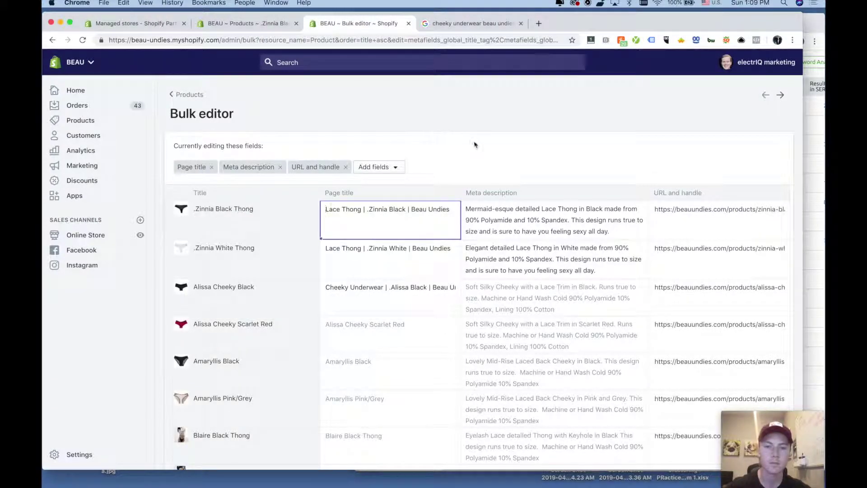
{"action": "left_click", "coordinate": [693, 210]}
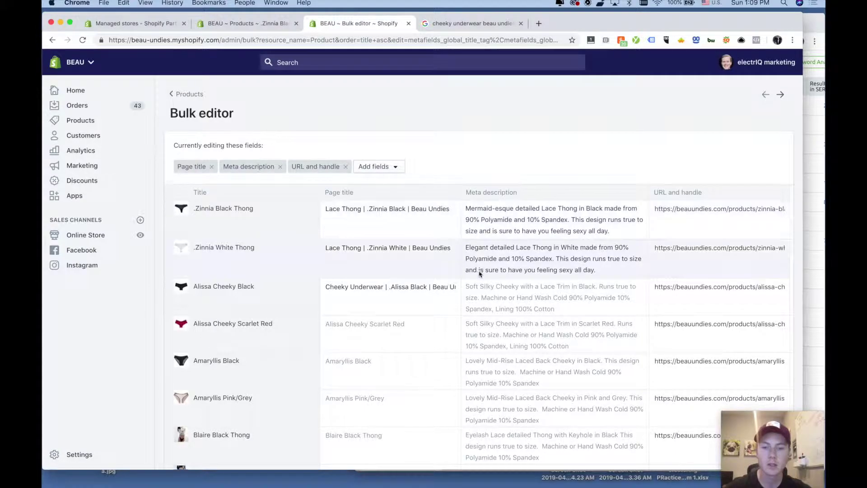
Step: Look through the full product list and add the Title field to the bulk editor
{"action": "scroll", "coordinate": [480, 275], "scroll_direction": "down", "scroll_amount": 20}
{"action": "scroll", "coordinate": [480, 275], "scroll_direction": "down", "scroll_amount": 10}
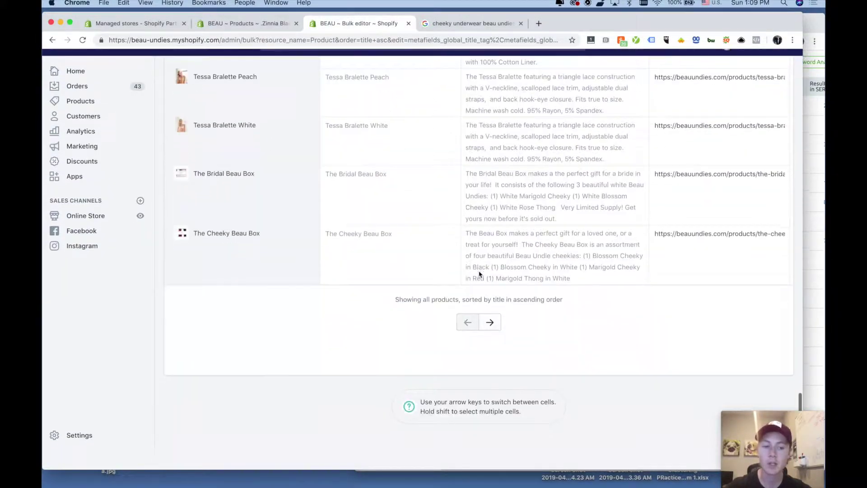
{"action": "scroll", "coordinate": [480, 275], "scroll_direction": "up", "scroll_amount": 20}
{"action": "scroll", "coordinate": [480, 274], "scroll_direction": "up", "scroll_amount": 10}
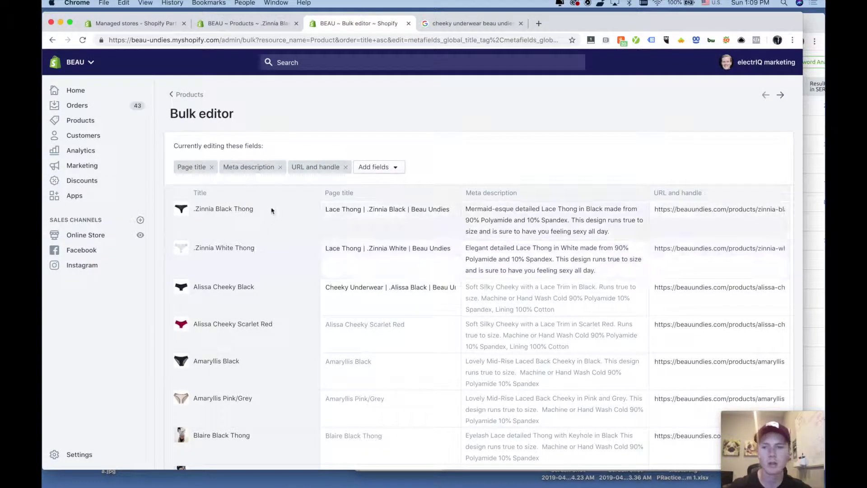
{"action": "left_click", "coordinate": [372, 167]}
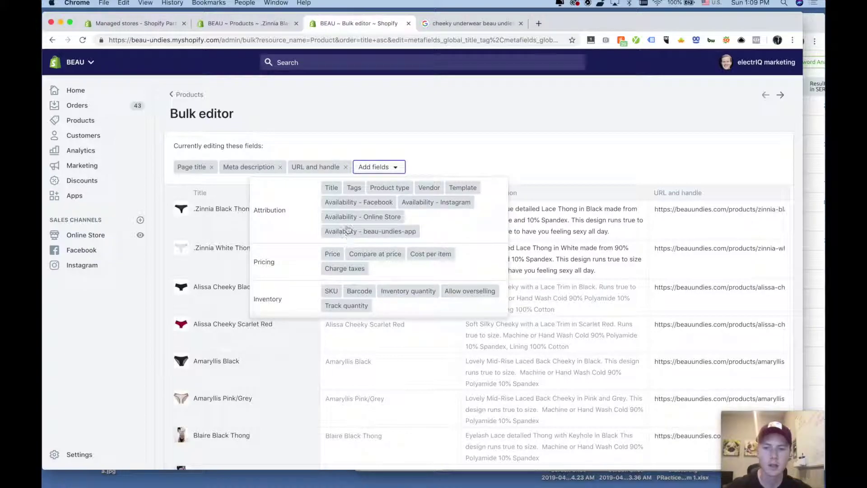
{"action": "left_click", "coordinate": [333, 189]}
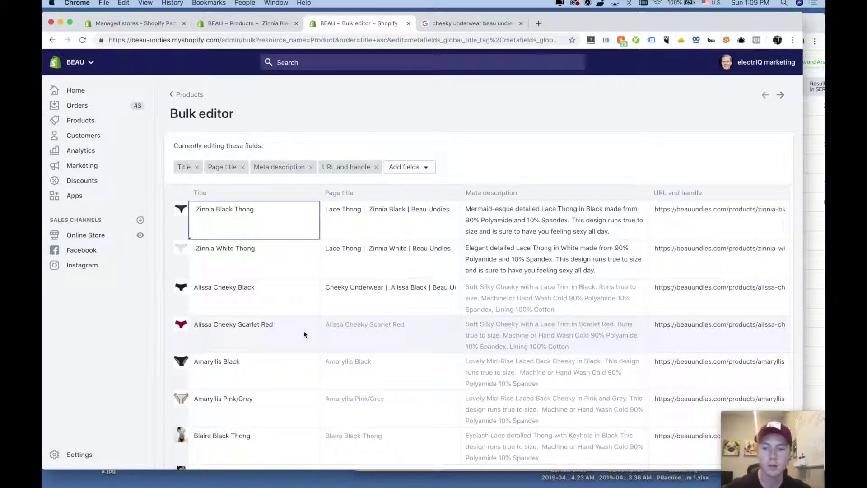
Step: Review which attribution, pricing, inventory, shipping and SEO fields can still be added to the bulk editor
{"action": "left_click", "coordinate": [397, 167]}
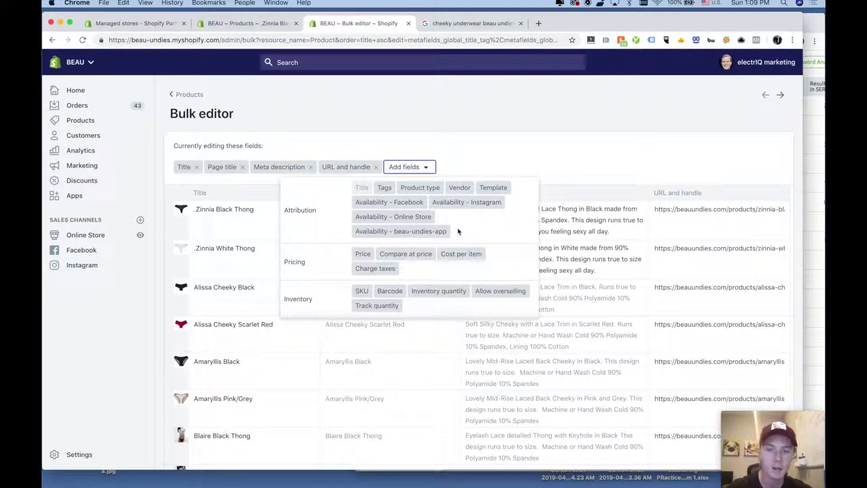
{"action": "scroll", "coordinate": [458, 232], "scroll_direction": "down", "scroll_amount": 3}
{"action": "scroll", "coordinate": [459, 231], "scroll_direction": "up", "scroll_amount": 1}
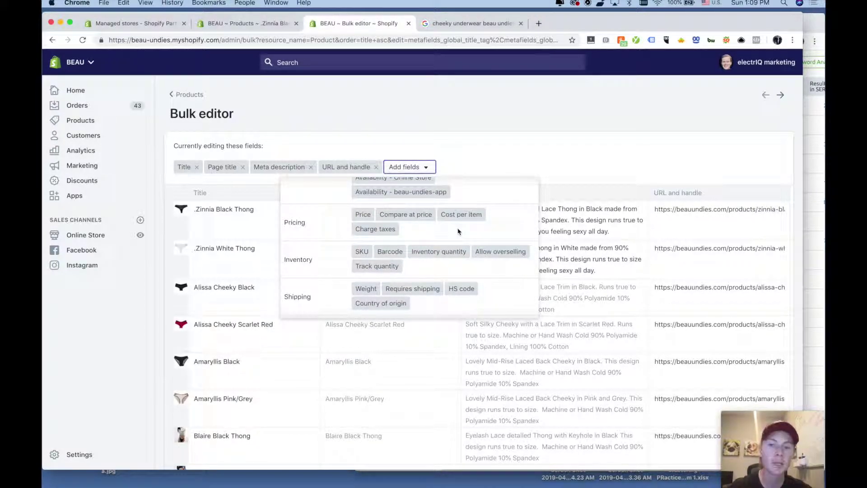
{"action": "scroll", "coordinate": [459, 231], "scroll_direction": "down", "scroll_amount": 1}
{"action": "scroll", "coordinate": [455, 241], "scroll_direction": "up", "scroll_amount": 3}
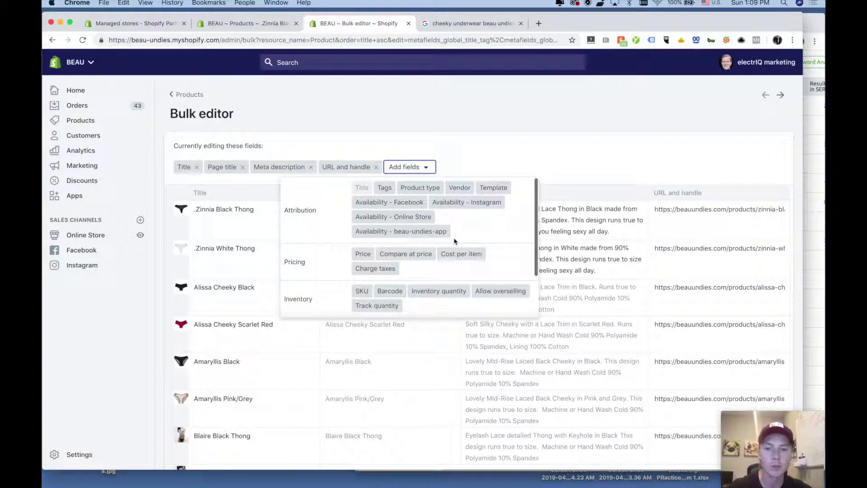
{"action": "left_click", "coordinate": [506, 148]}
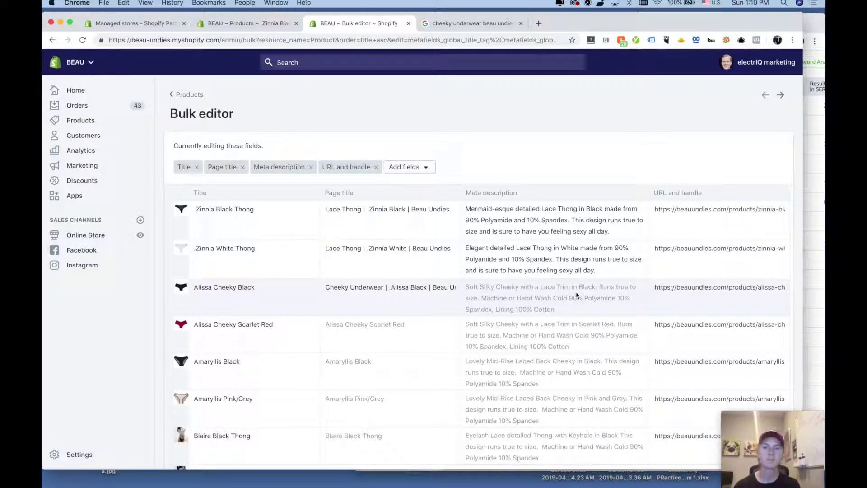
{"action": "scroll", "coordinate": [104, 194], "scroll_direction": "down", "scroll_amount": 1}
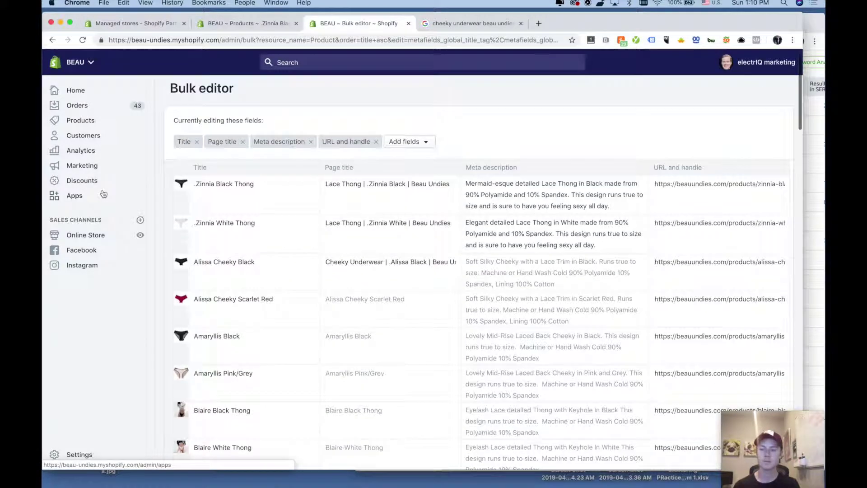
{"action": "scroll", "coordinate": [305, 267], "scroll_direction": "down", "scroll_amount": 1}
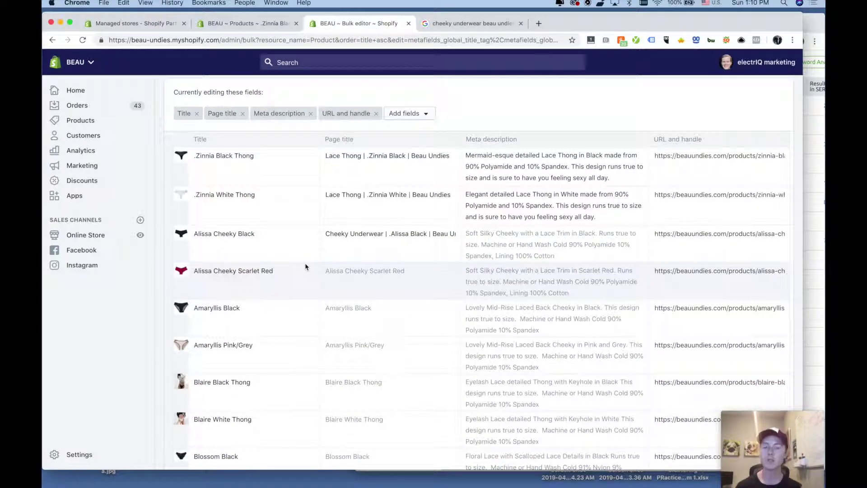